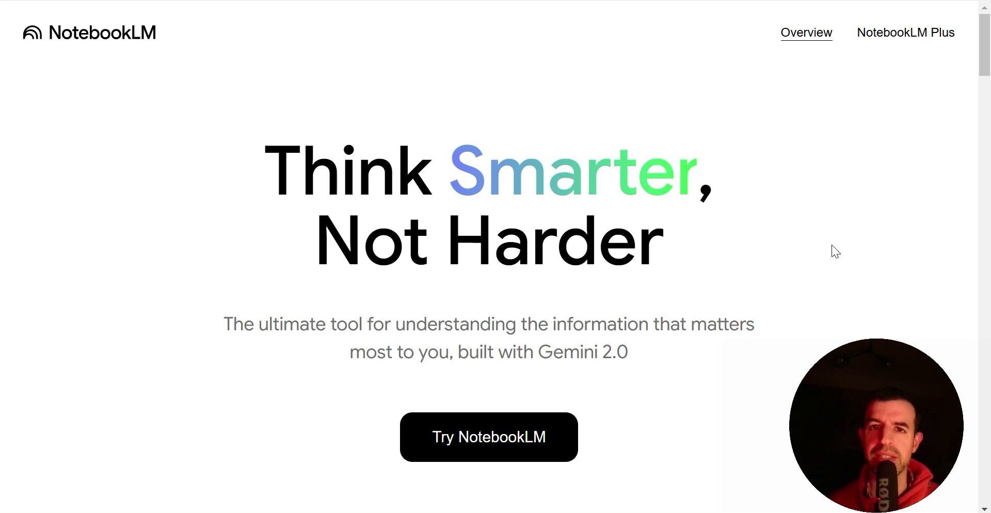
Examine the Overview page's features, privacy statement, use cases and testimonials for NotebookLM.
scroll(838, 243, "down", 2)
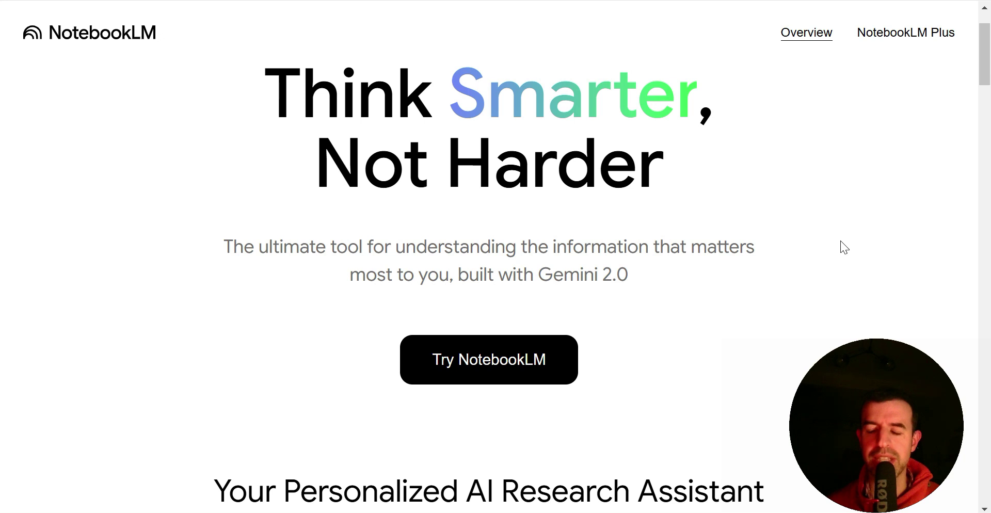
scroll(779, 284, "down", 7)
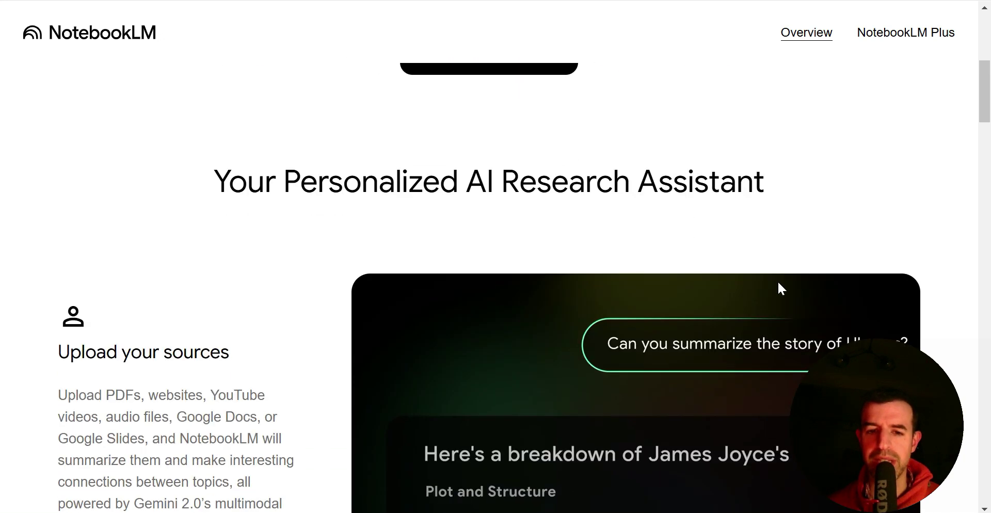
scroll(333, 258, "down", 2)
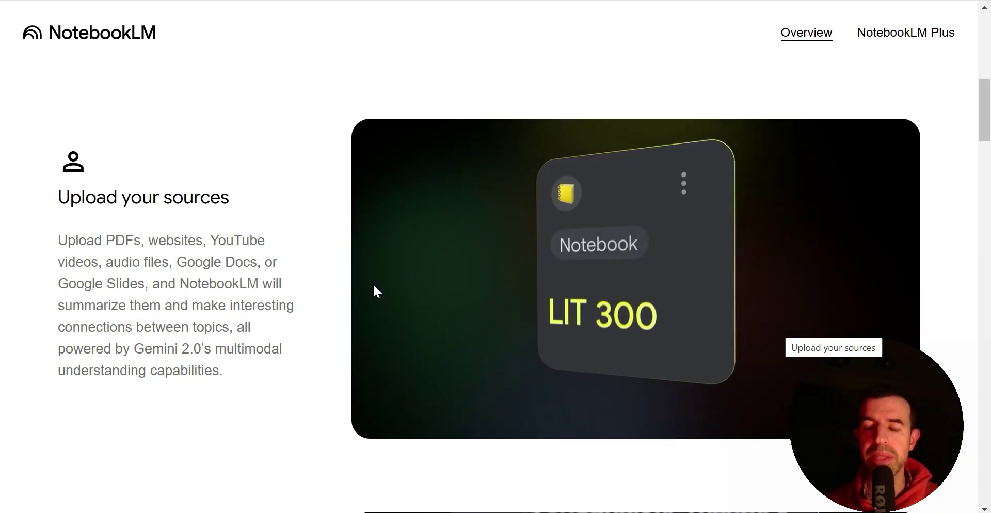
scroll(364, 289, "down", 5)
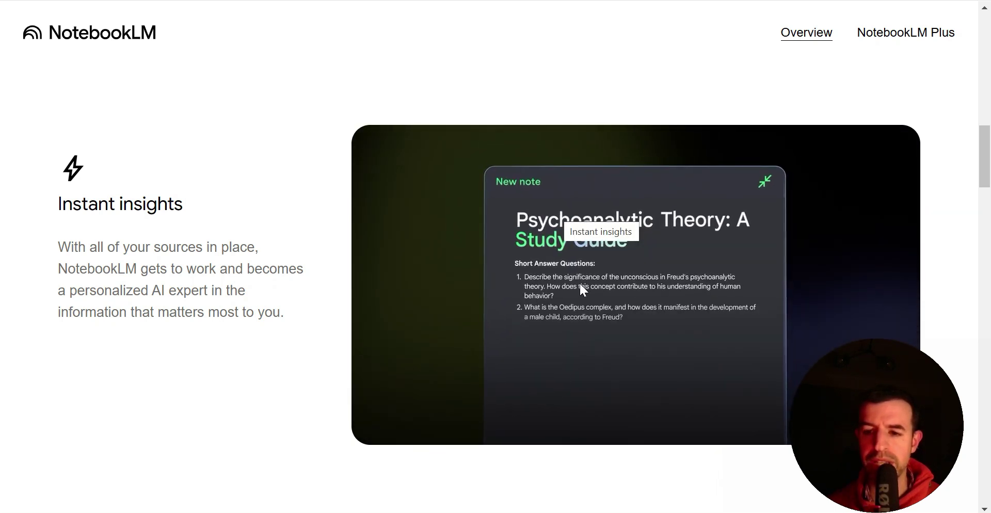
scroll(301, 350, "down", 7)
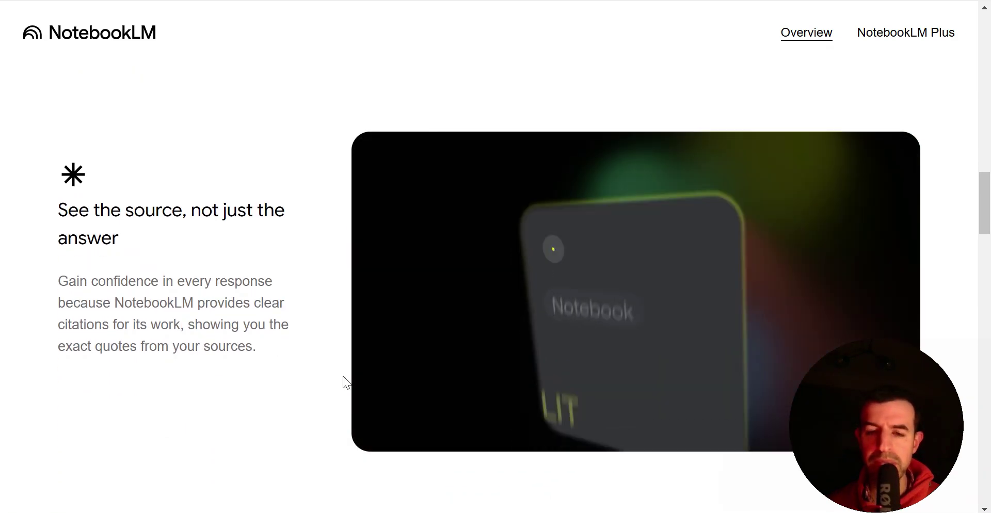
scroll(243, 389, "down", 5)
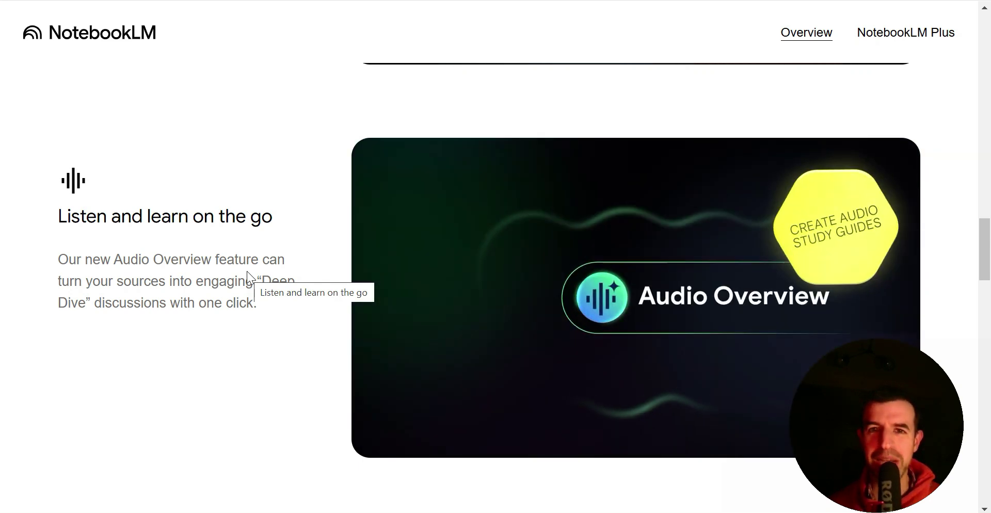
scroll(514, 324, "down", 10)
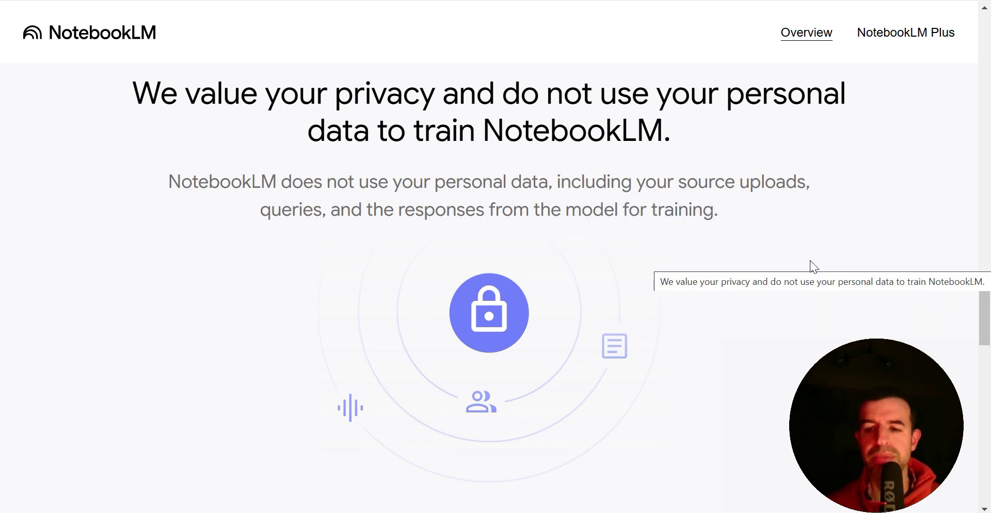
scroll(812, 262, "down", 10)
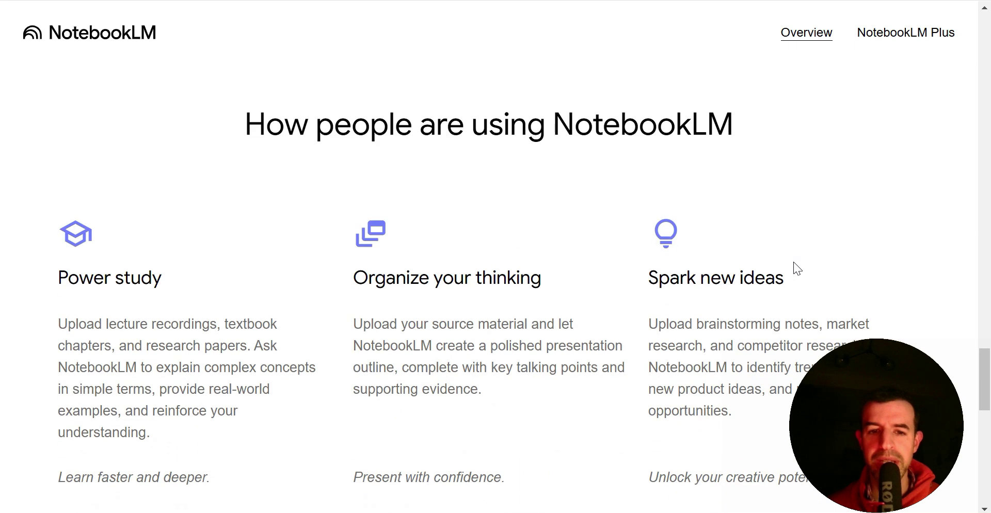
scroll(795, 262, "down", 2)
scroll(794, 261, "up", 2)
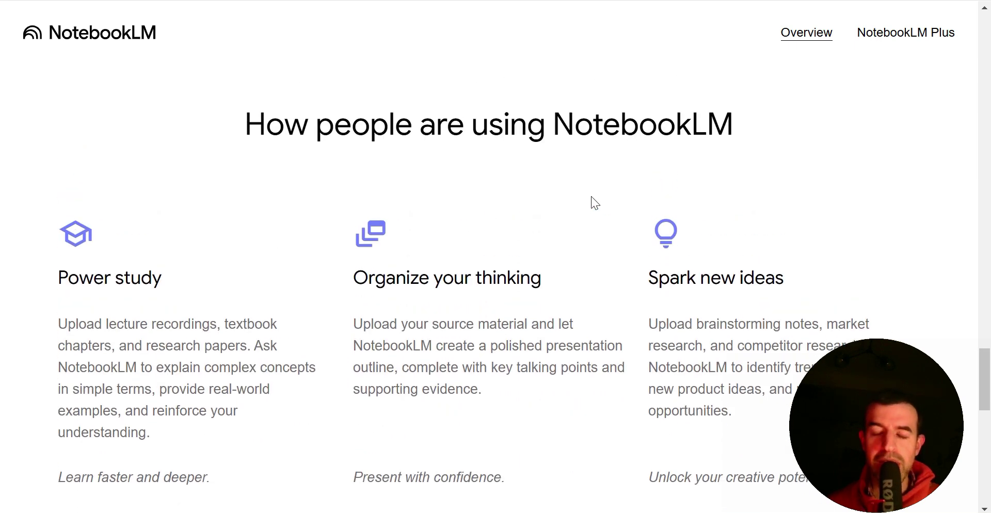
scroll(214, 306, "down", 2)
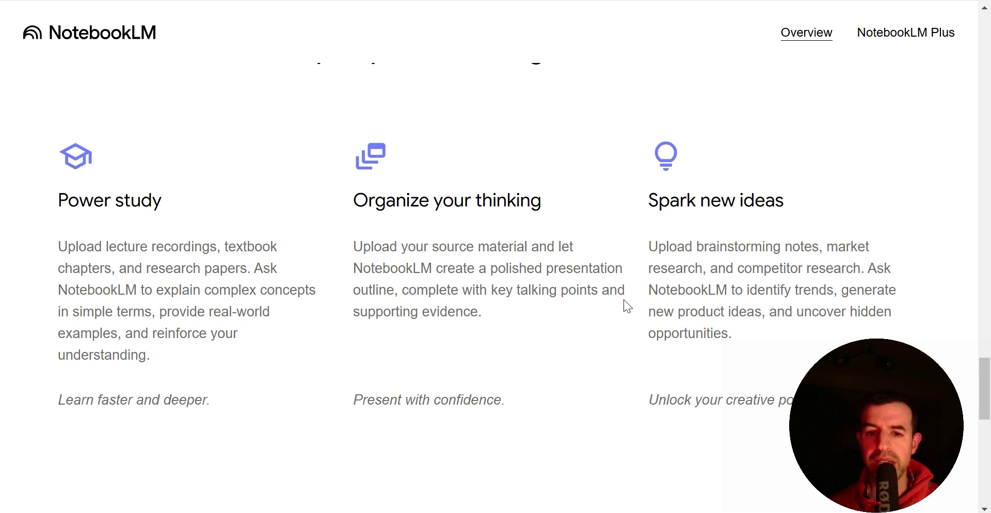
scroll(671, 269, "down", 2)
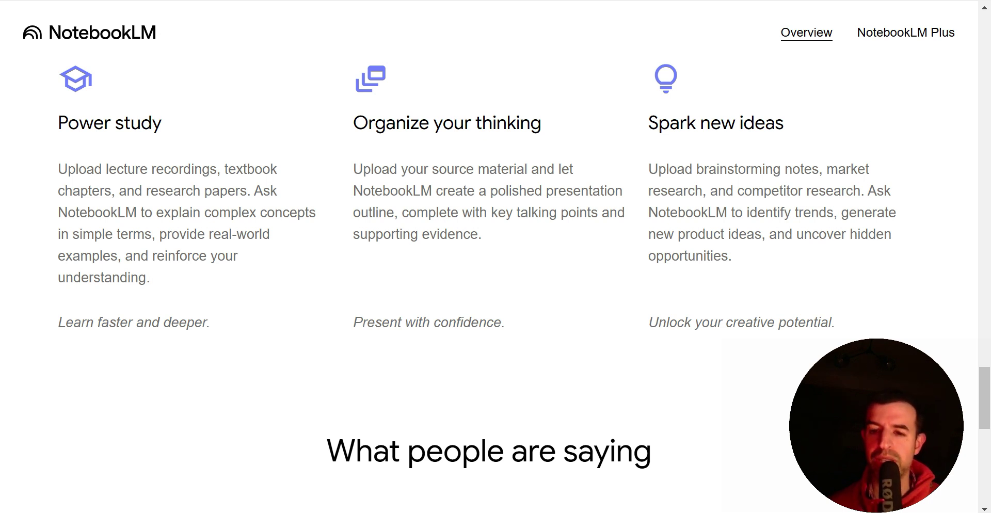
scroll(739, 238, "down", 10)
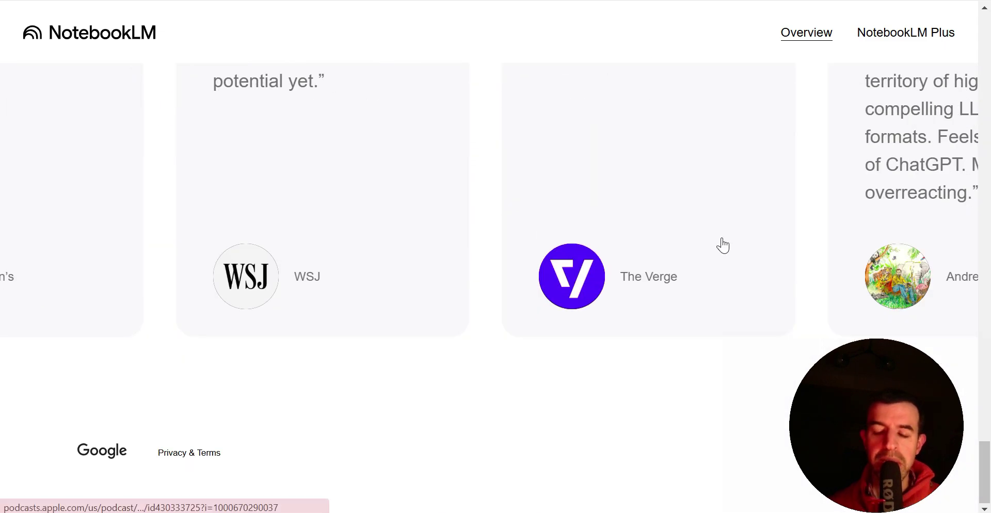
scroll(725, 245, "up", 20)
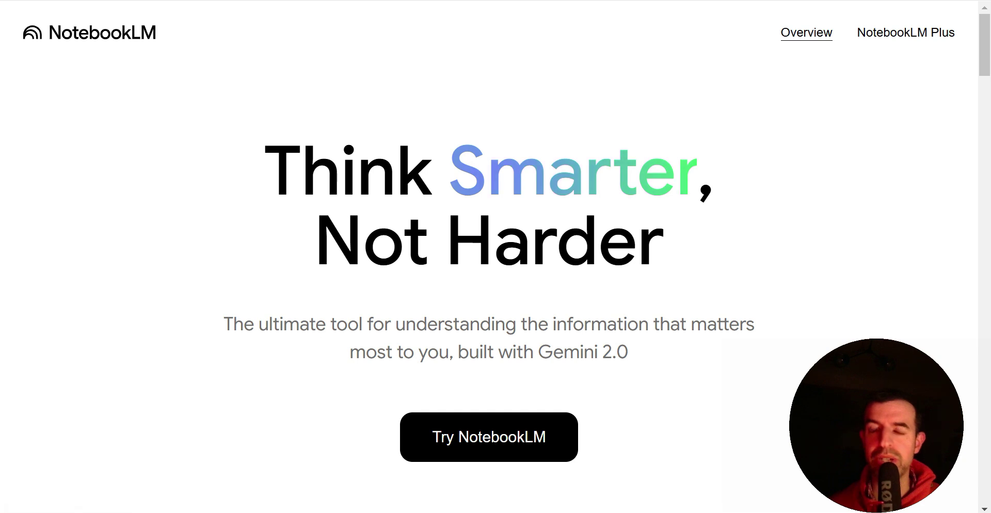
Open the NotebookLM Plus page and compare the free plan's features with those of the Plus plan.
left_click(729, 7)
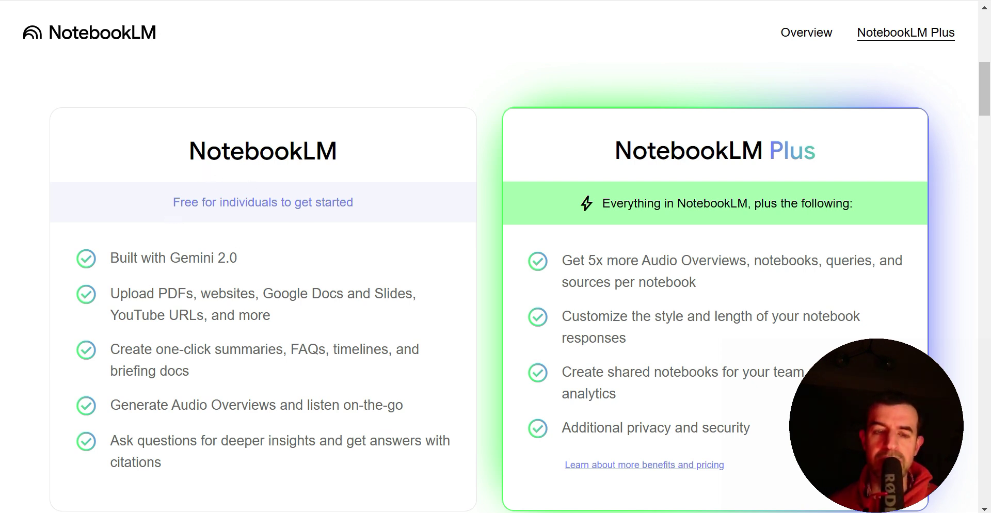
left_click_drag(110, 258, 234, 294)
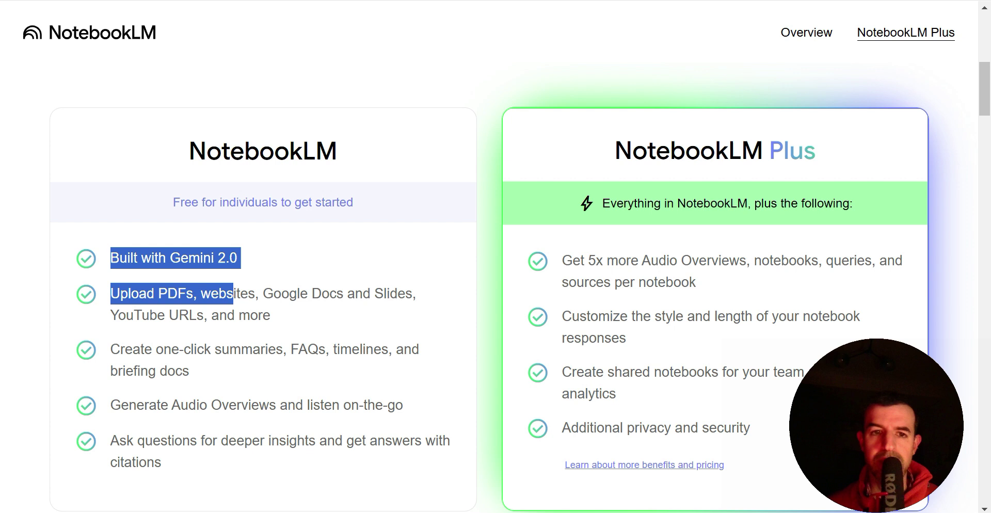
left_click(281, 263)
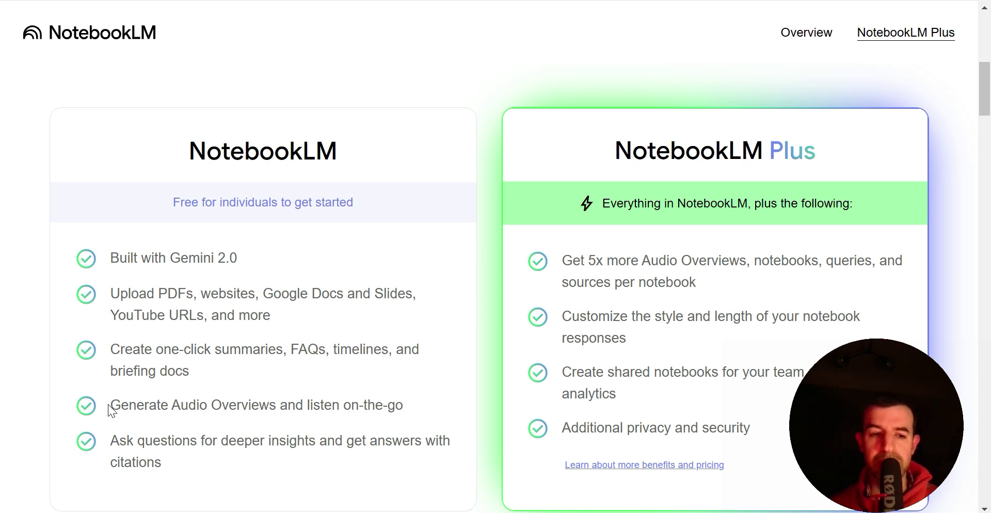
left_click_drag(111, 405, 410, 405)
left_click(440, 404)
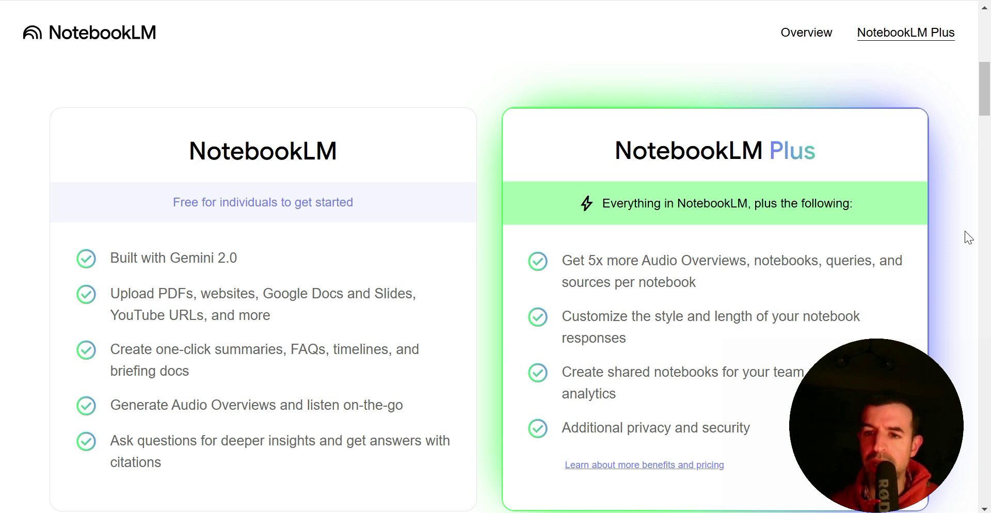
Review the Plus customization, sharing and analytics features, the upgrade options and the use cases for organizations.
scroll(774, 239, "down", 2)
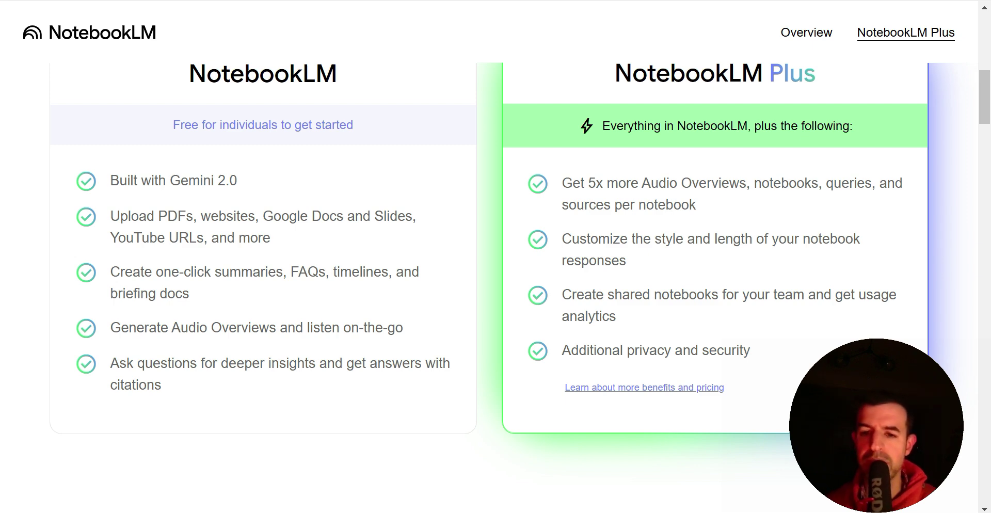
scroll(708, 344, "down", 10)
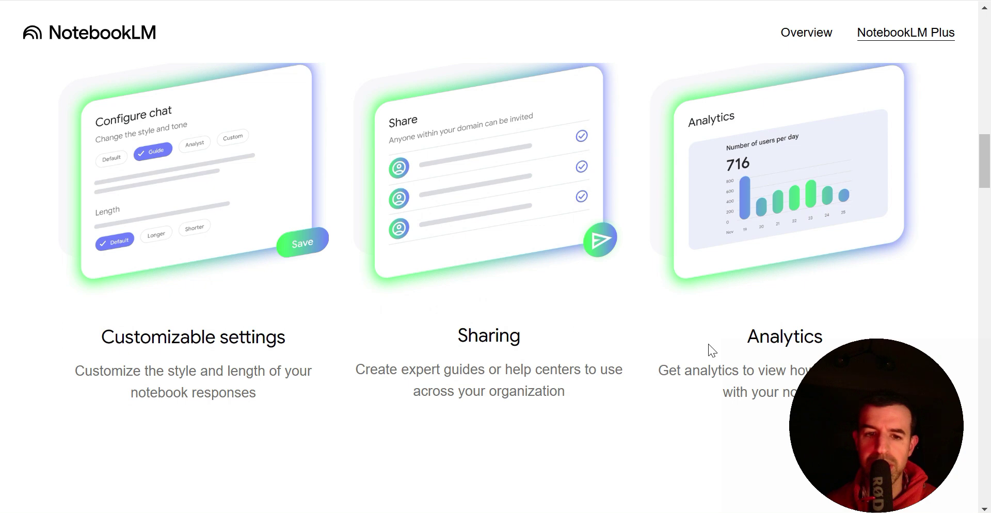
scroll(556, 346, "down", 5)
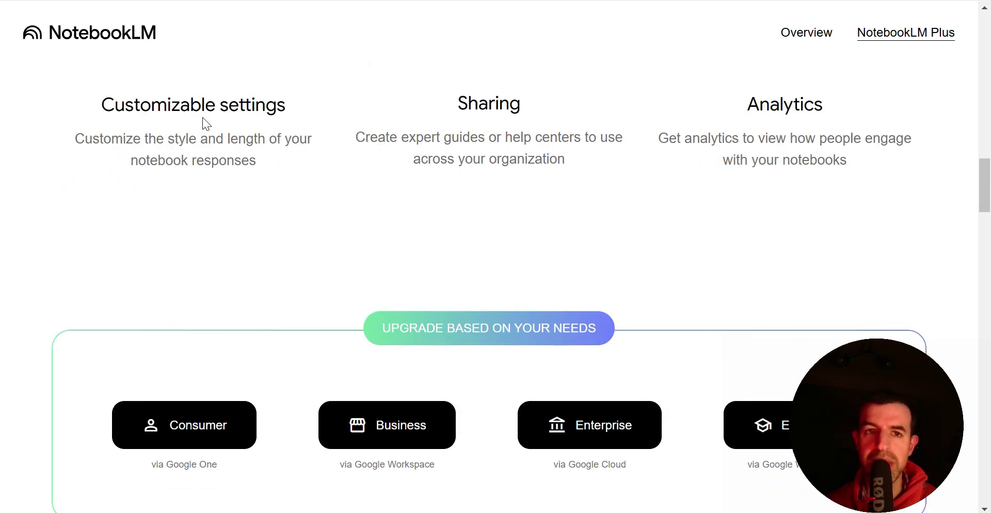
scroll(357, 187, "down", 3)
scroll(357, 188, "down", 8)
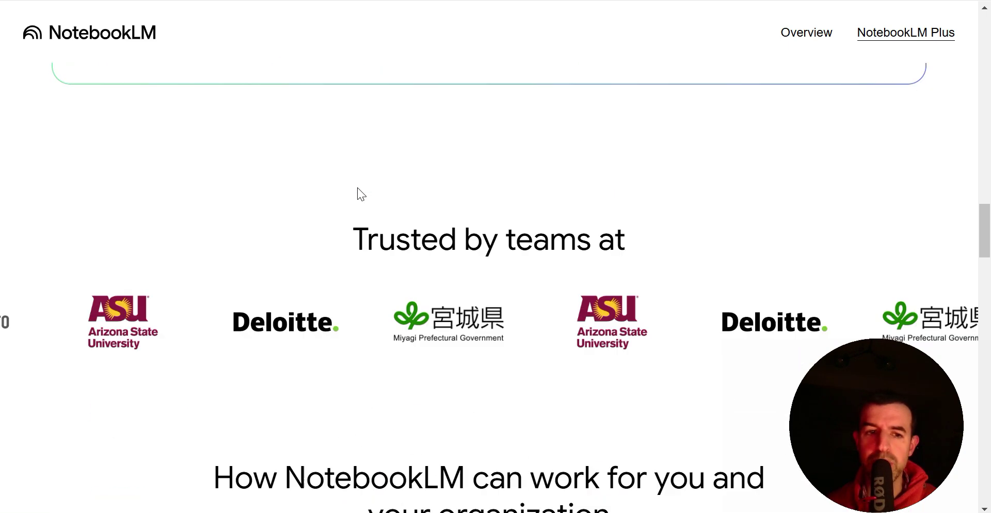
scroll(357, 188, "down", 5)
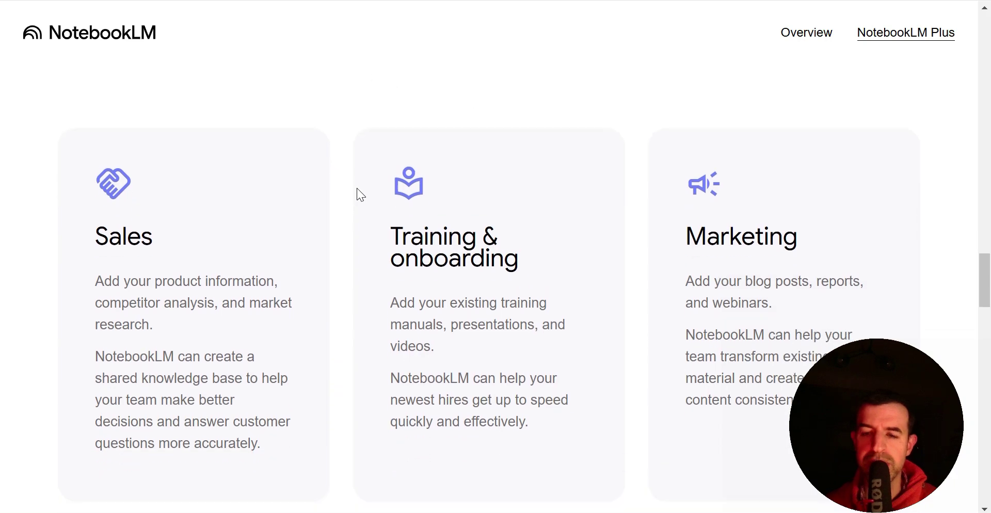
scroll(357, 188, "up", 10)
scroll(358, 187, "up", 20)
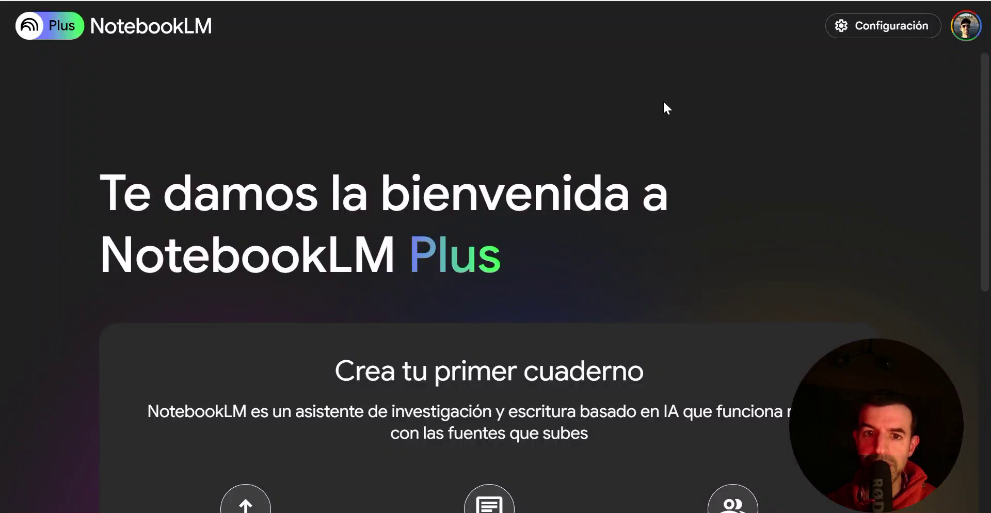
Create a first notebook from the NotebookLM Plus welcome page.
scroll(664, 106, "down", 6)
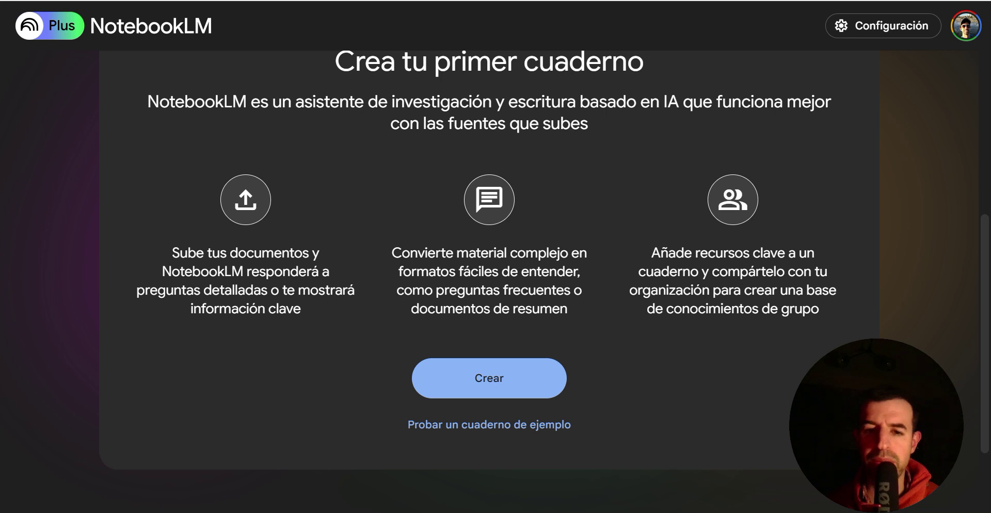
left_click(519, 380)
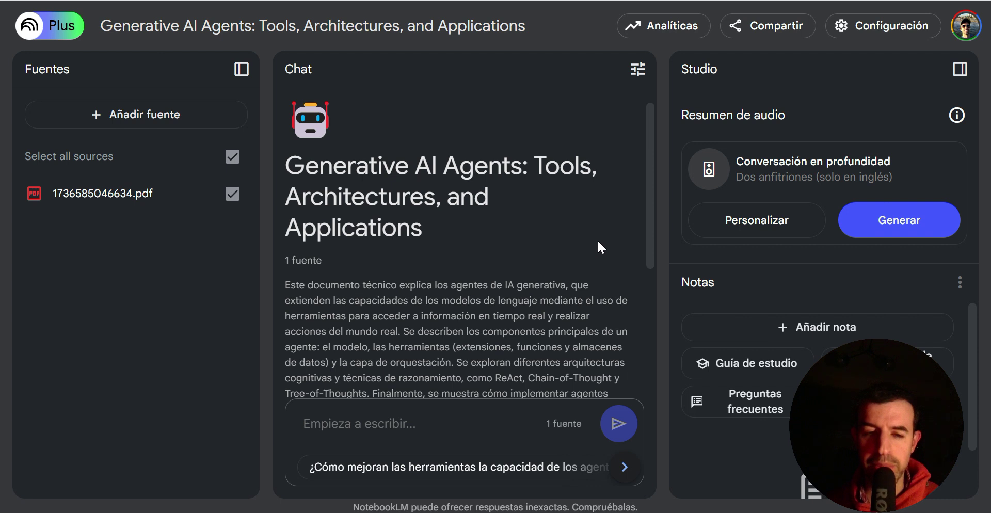
Ask the notebook chat "que son los agentes de IA segun el documento?" and look through the answer.
scroll(600, 239, "down", 2)
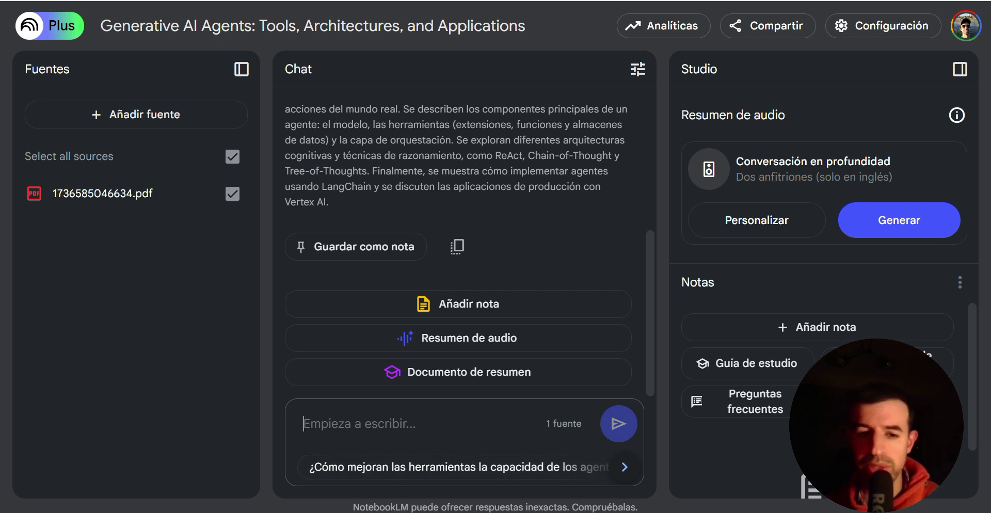
type("que s")
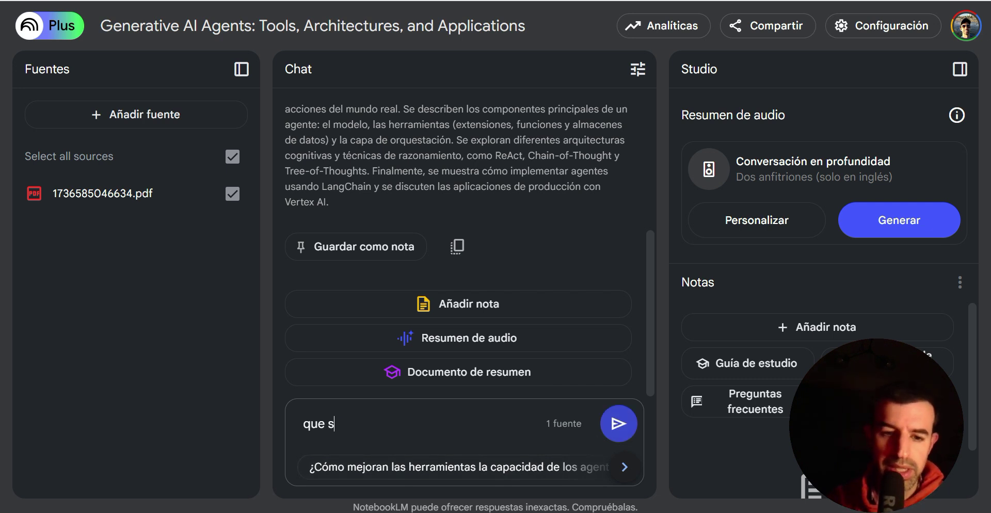
type("on los a")
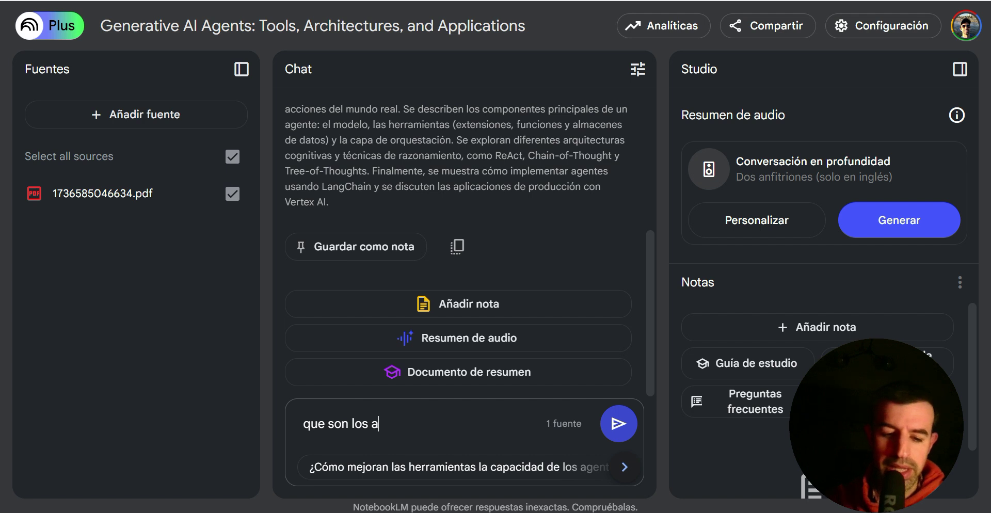
type("gentes ")
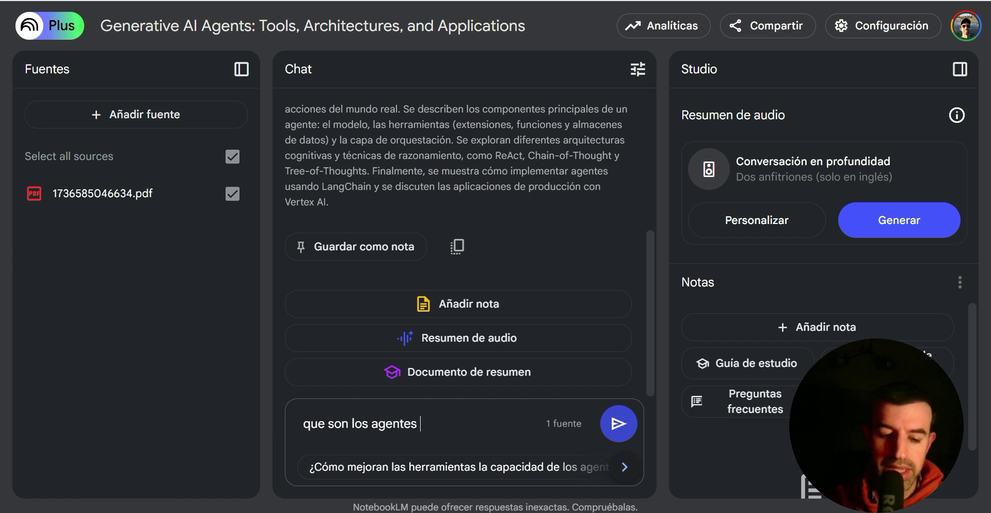
type("de I")
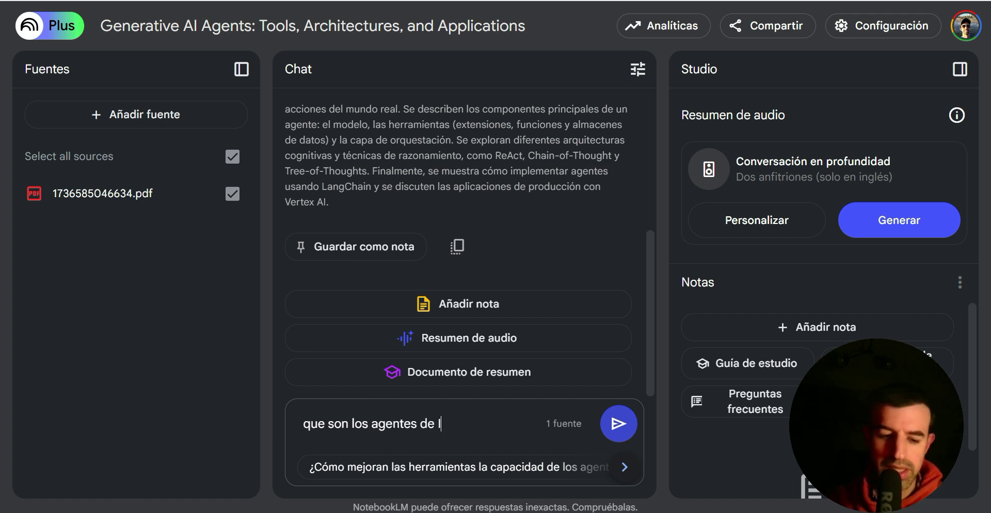
type("A segun ")
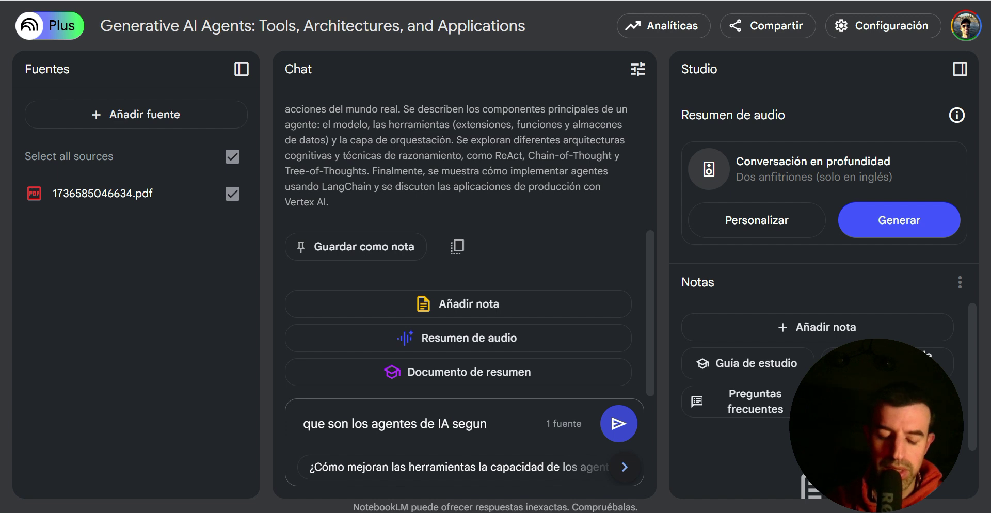
type("el documento")
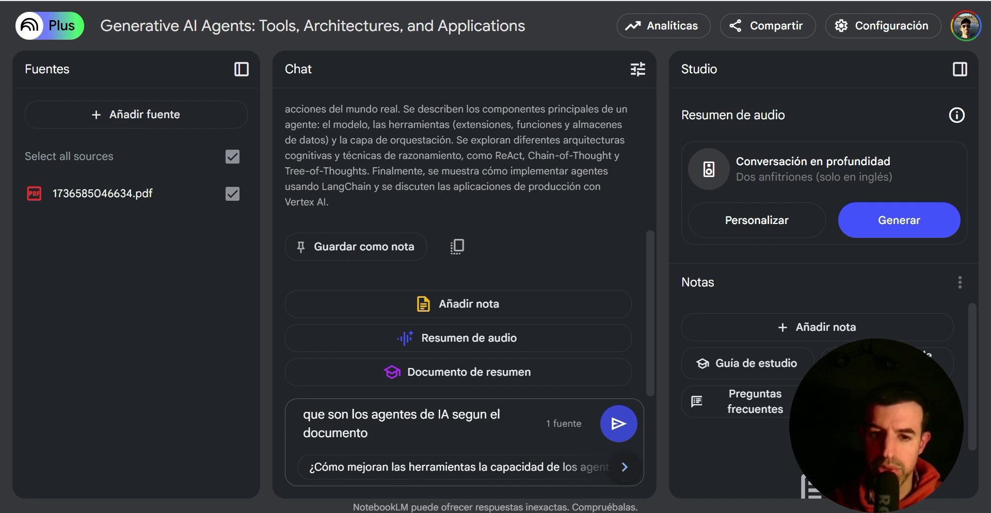
type("?")
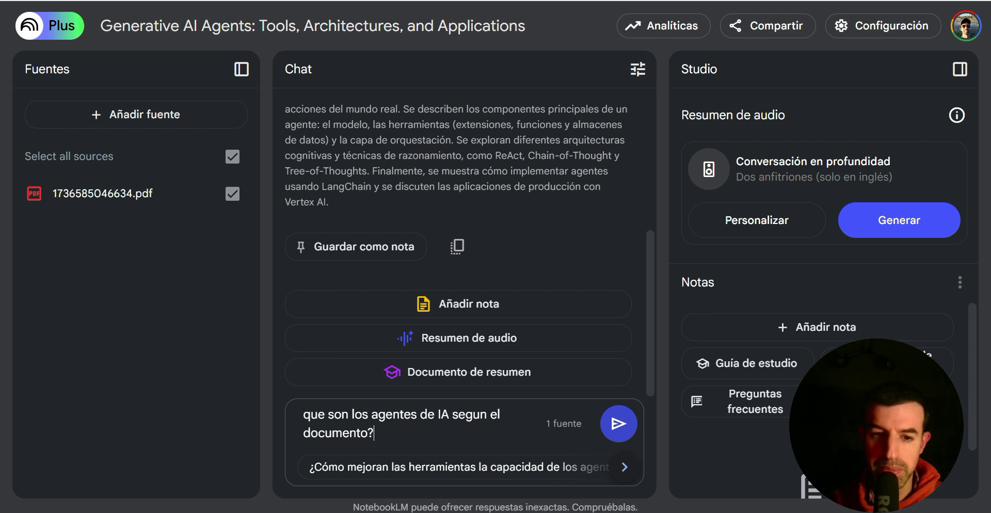
key("Return")
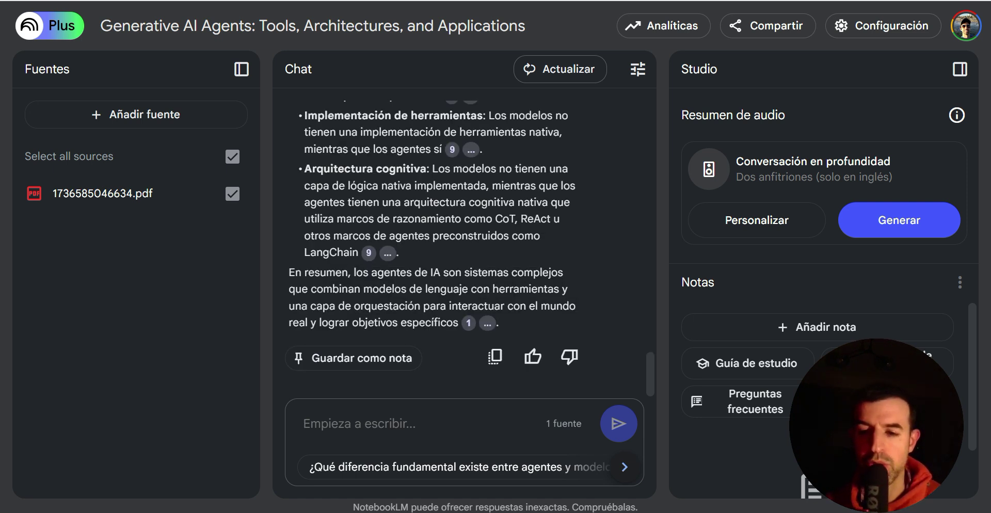
scroll(434, 247, "up", 8)
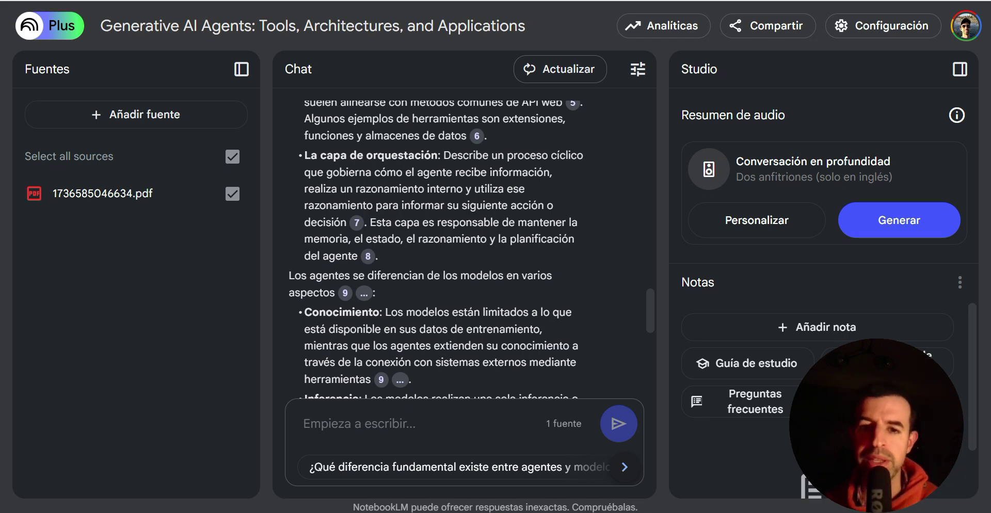
Review the chat answer about what AI agents are, from the opening definition through the components to the closing summary.
scroll(428, 253, "up", 7)
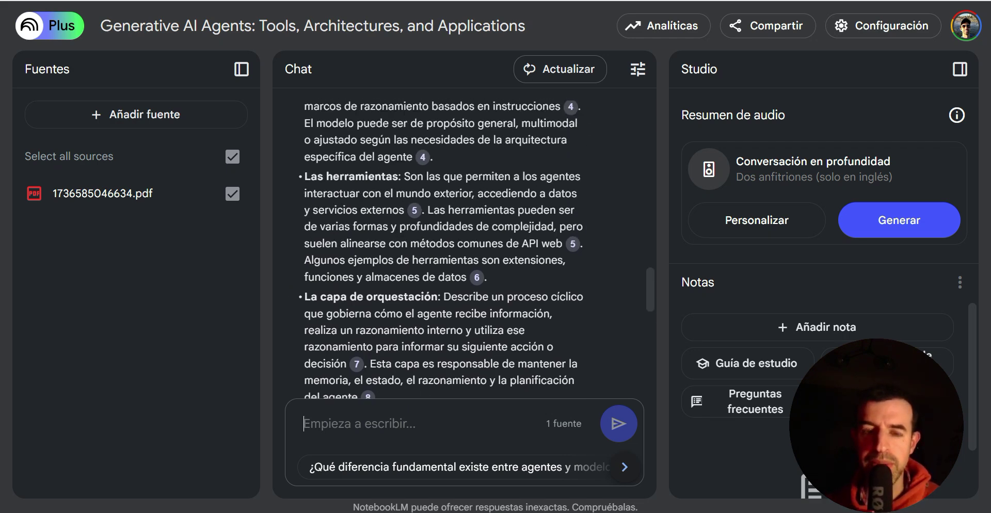
scroll(428, 253, "up", 6)
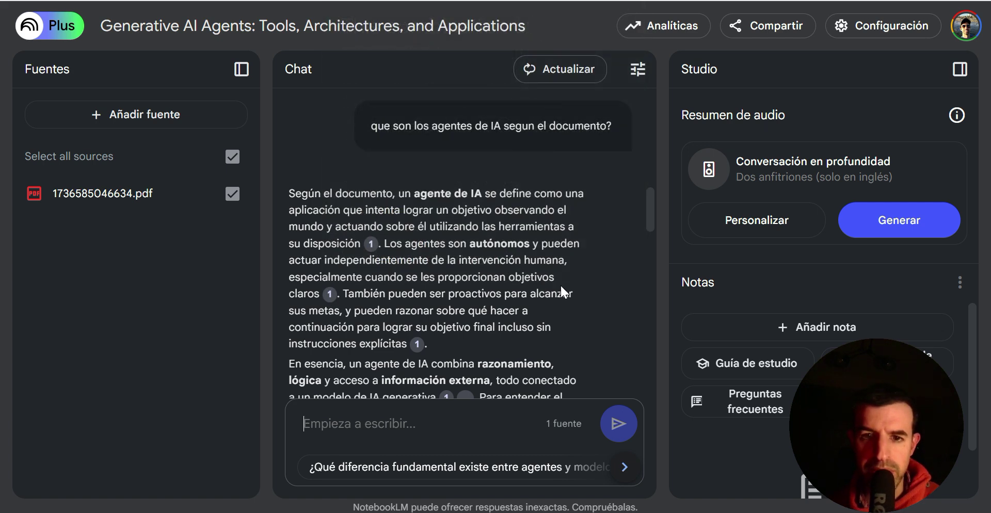
mouse_move(378, 253)
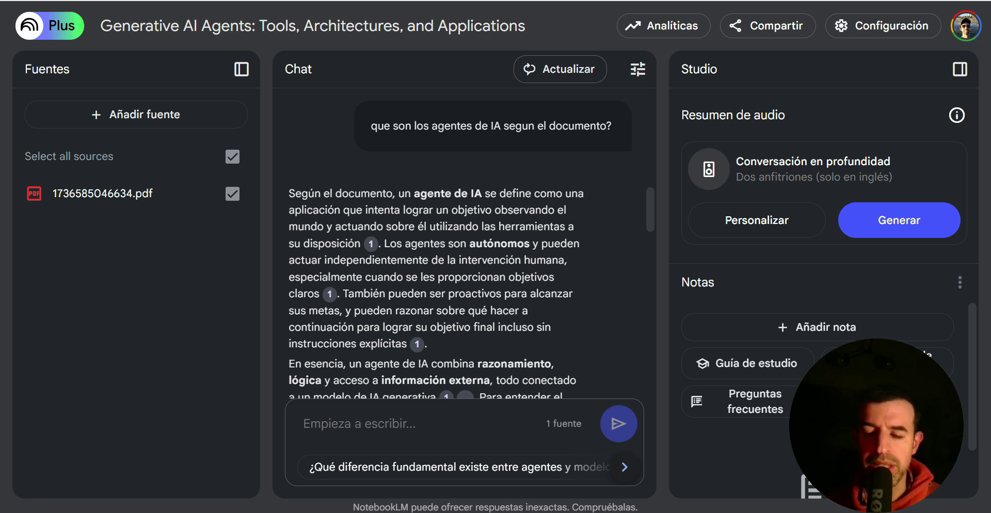
scroll(434, 248, "down", 5)
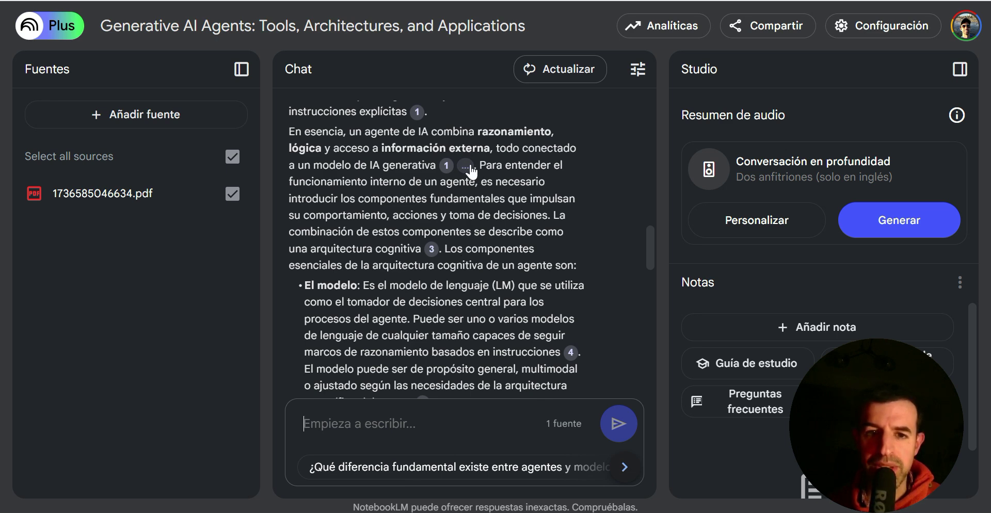
scroll(512, 240, "down", 15)
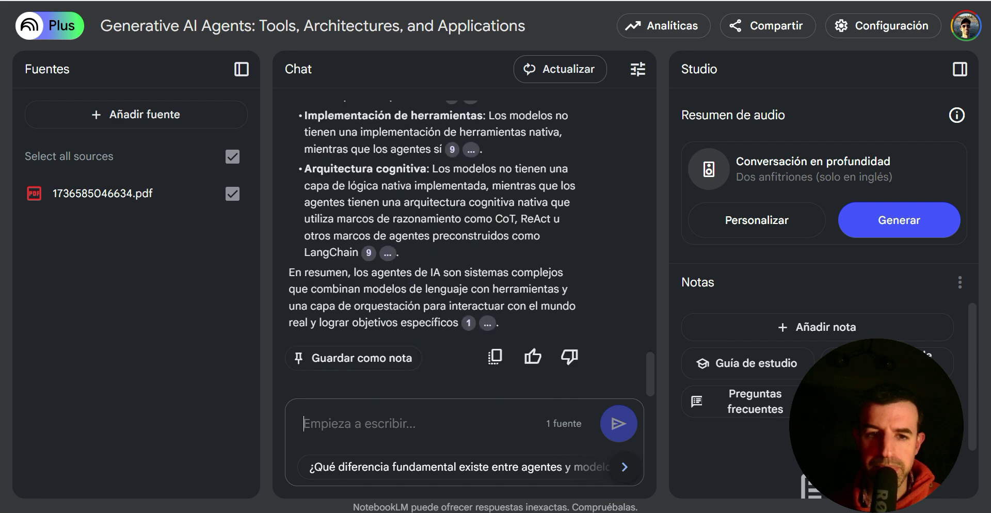
Ask the chat "dame una definicion simple y sin rodeos, que sea inteligible para una persona sin background tecnico" and read the answer.
type("d")
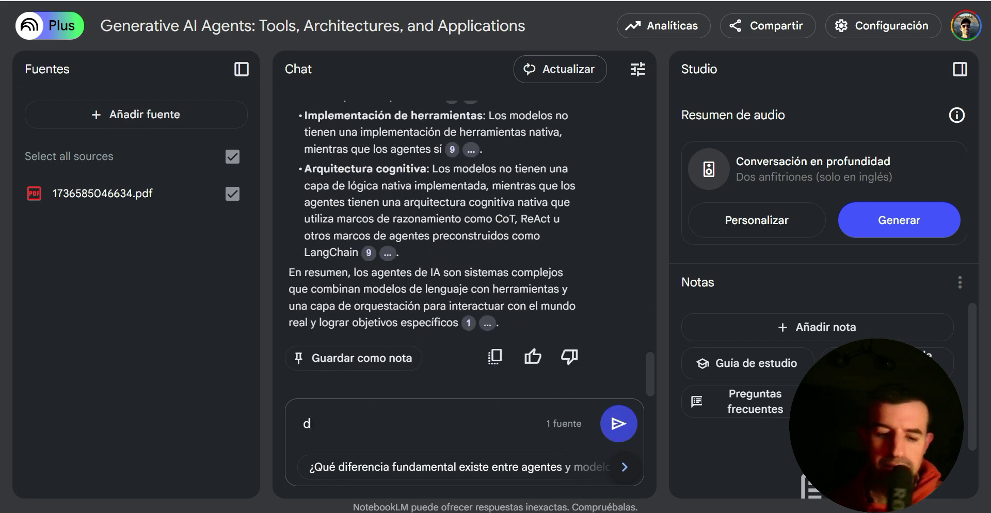
type("ame una ")
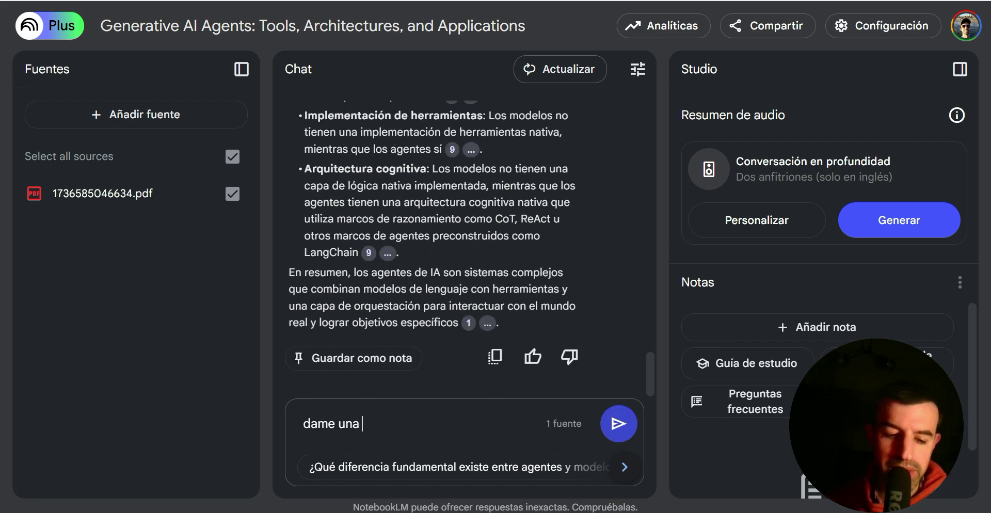
type("definic")
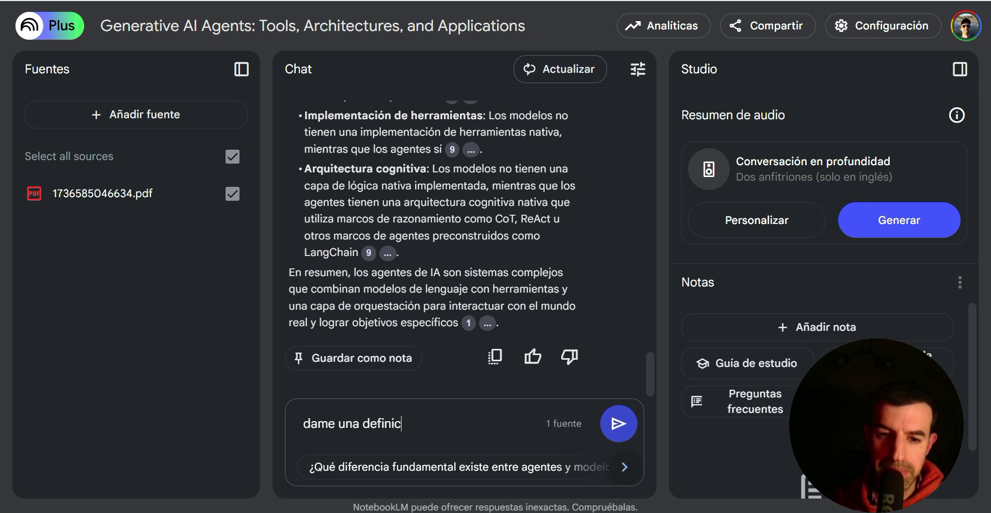
type("ion simple")
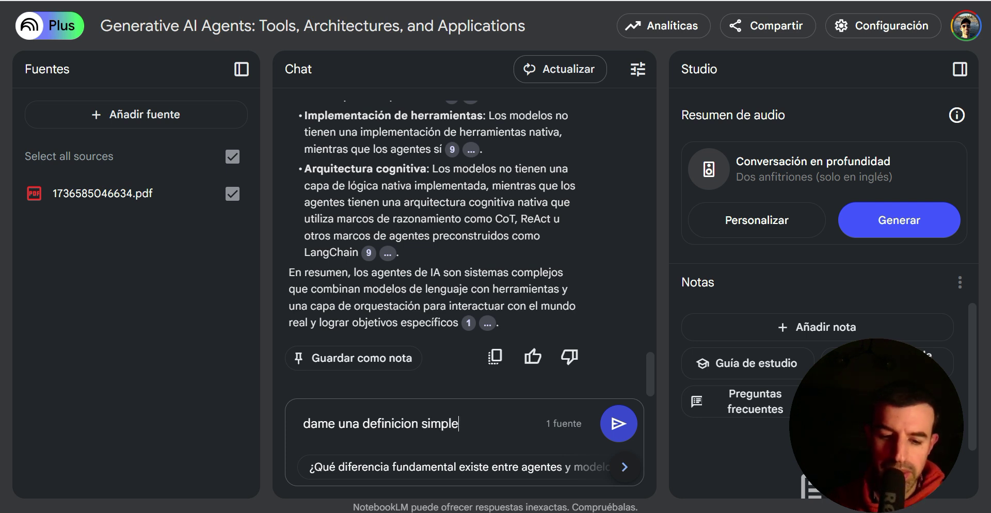
type(" y sin ro")
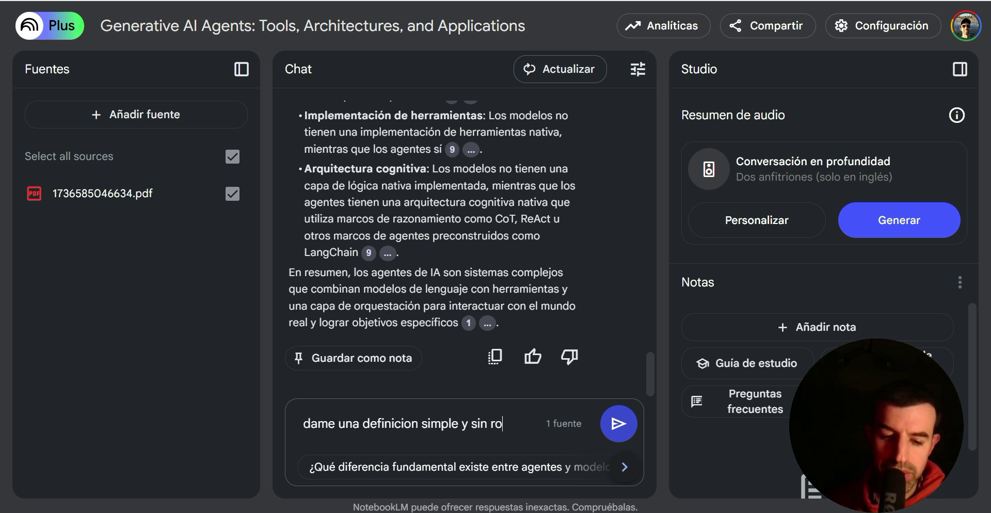
type("deos, q")
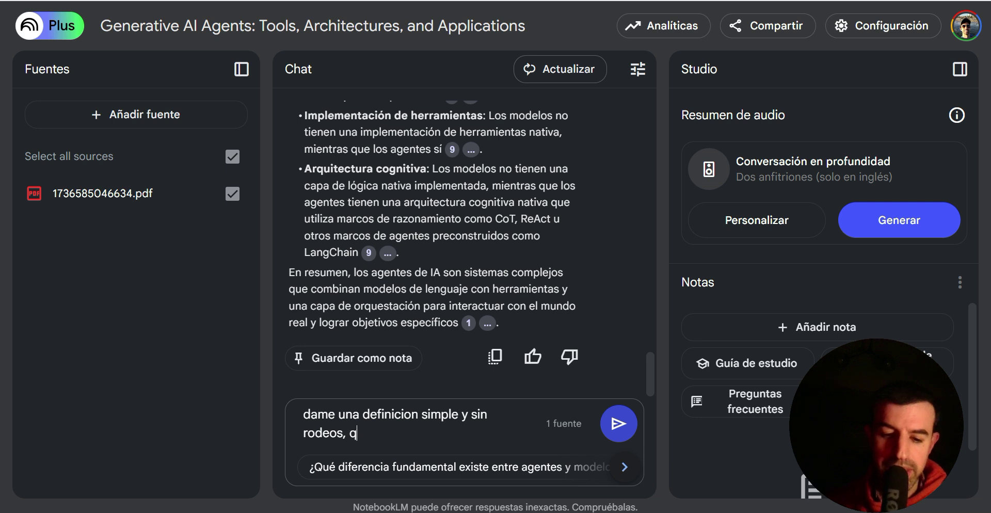
type("ue sea inte")
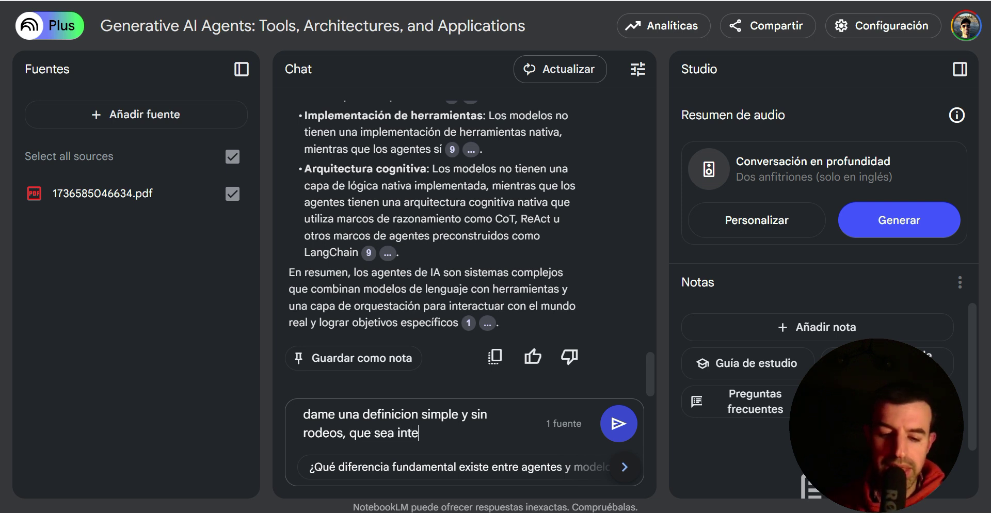
type("ligible ")
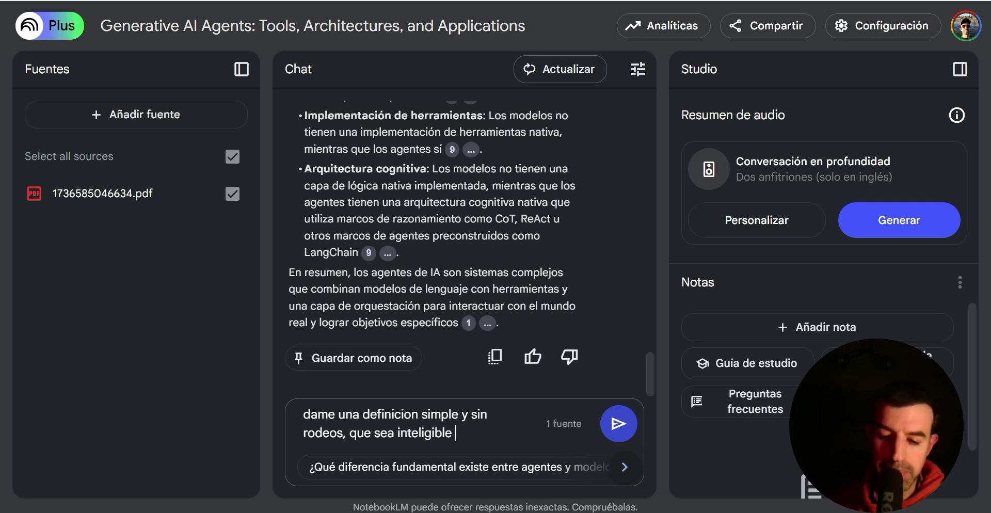
type("para una pers")
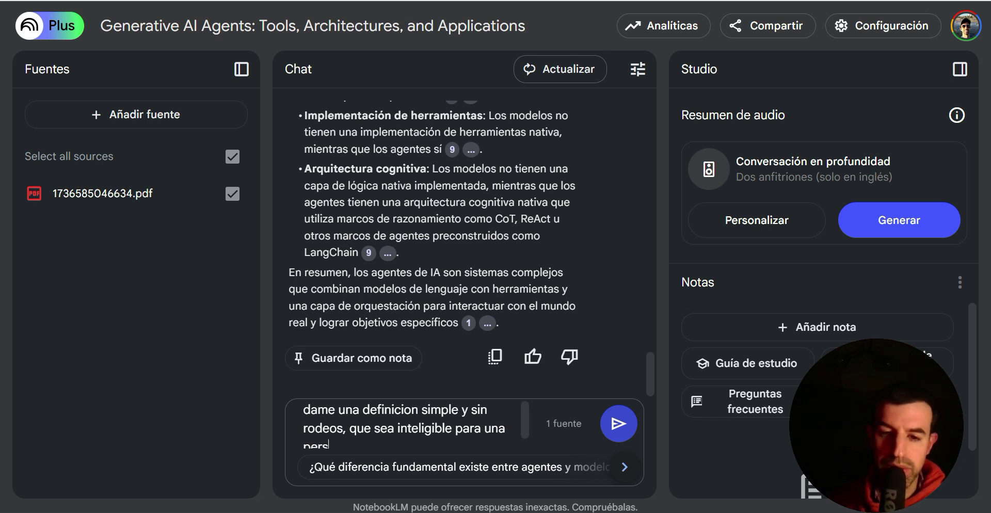
key("BackSpace")
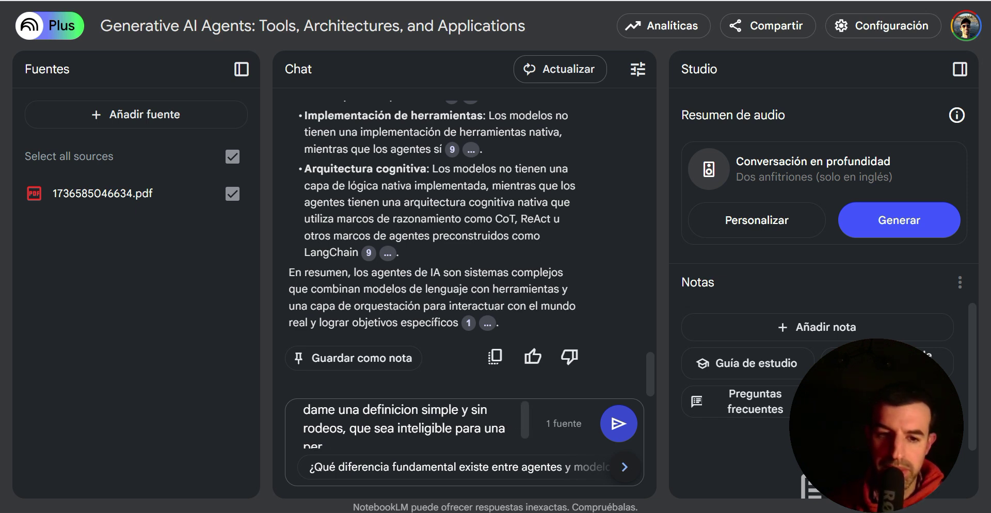
type("sona sin")
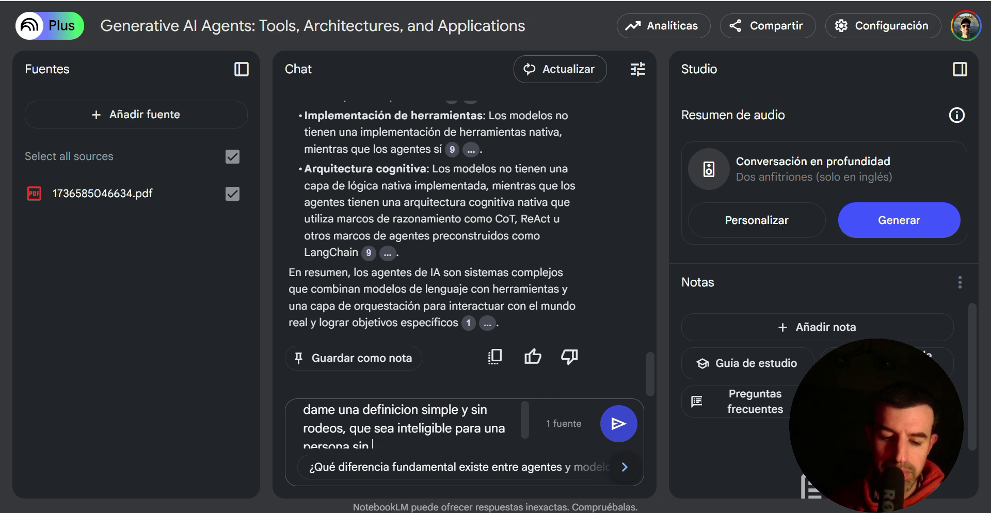
type(" backgr")
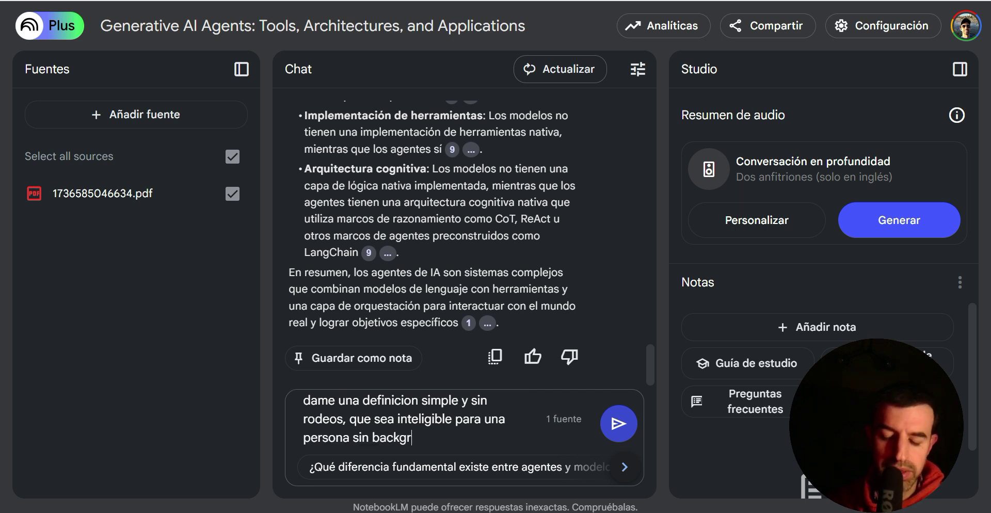
type("ound ")
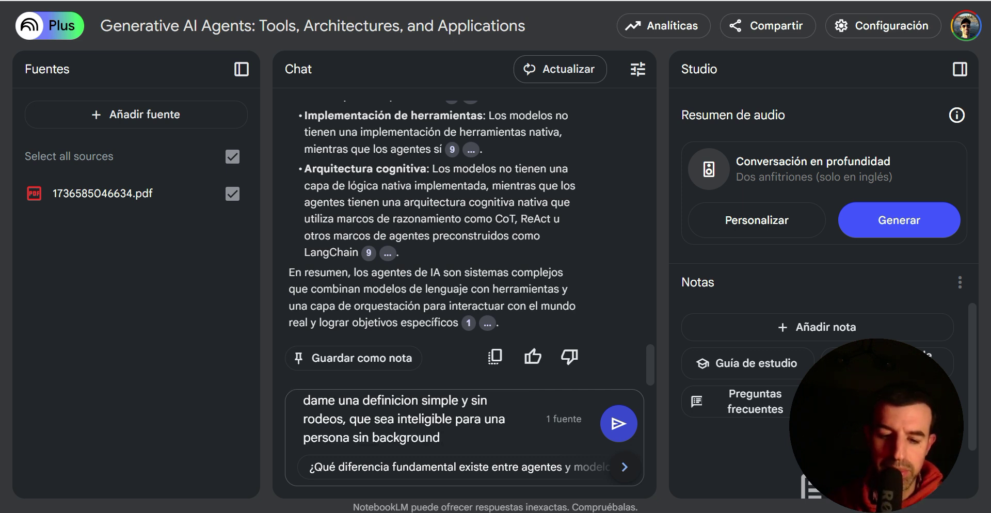
type("tecnico")
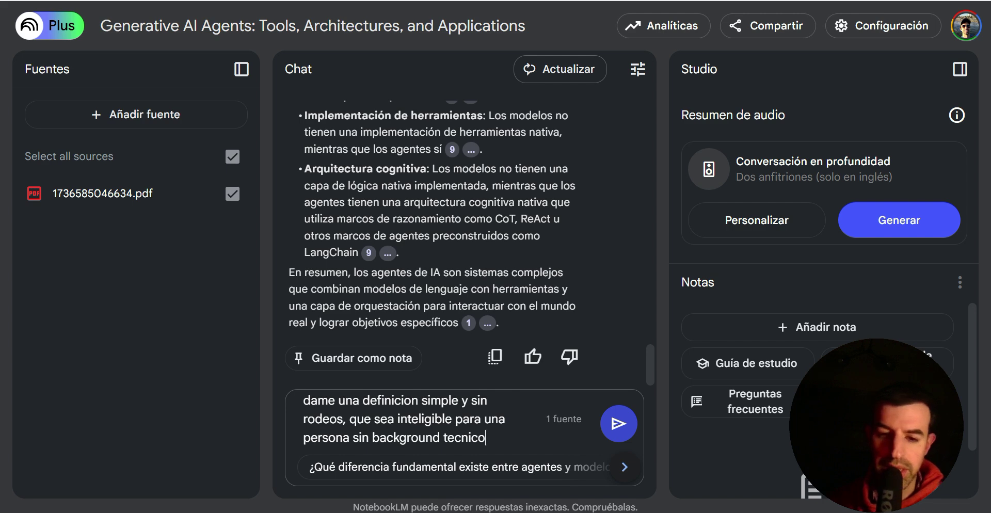
key("Return")
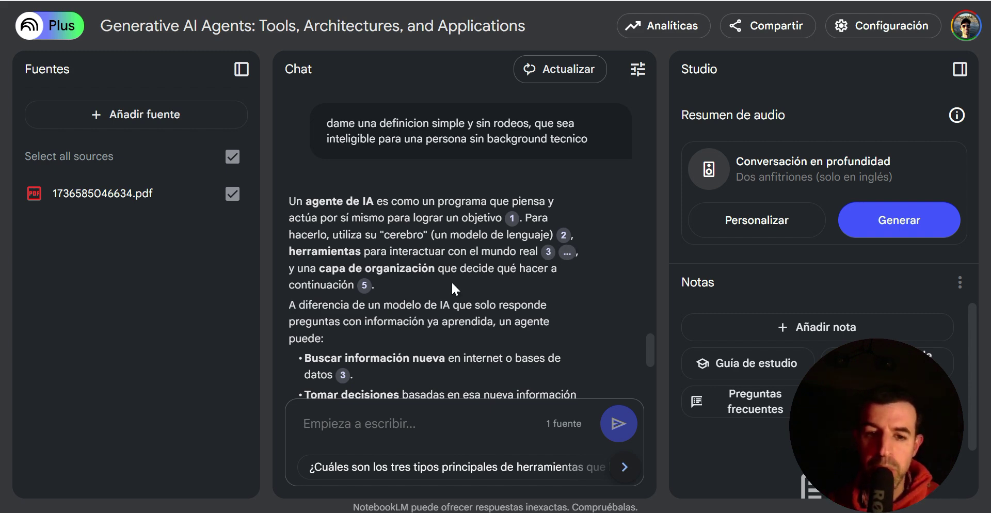
scroll(463, 290, "down", 2)
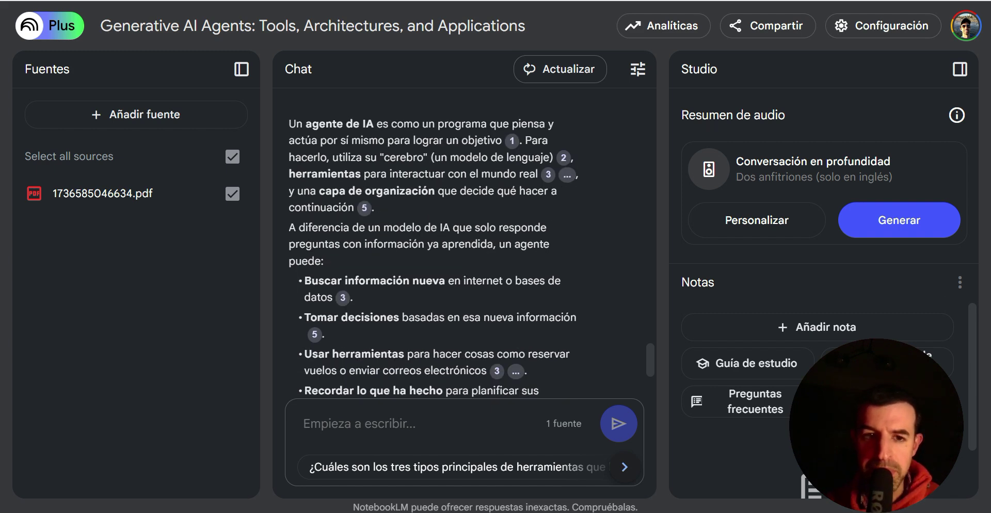
mouse_move(371, 217)
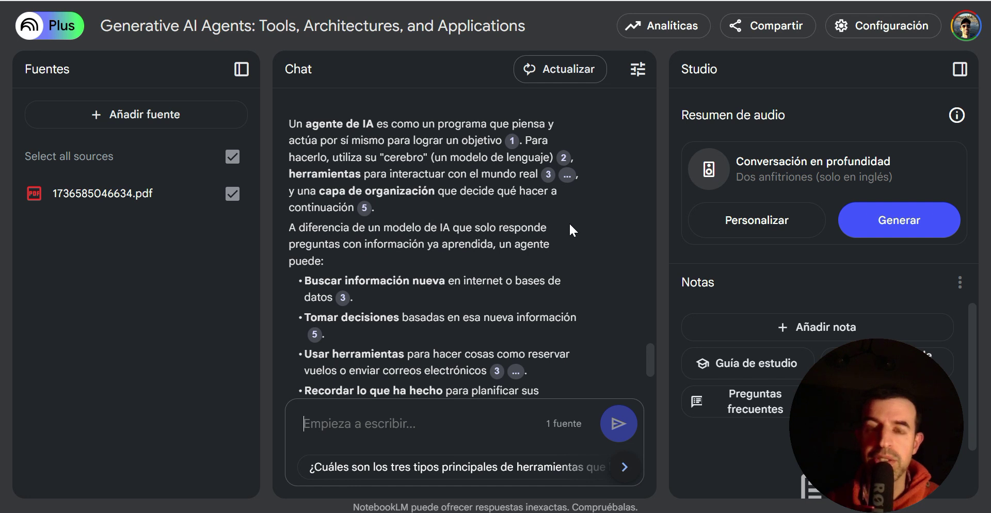
scroll(572, 230, "down", 3)
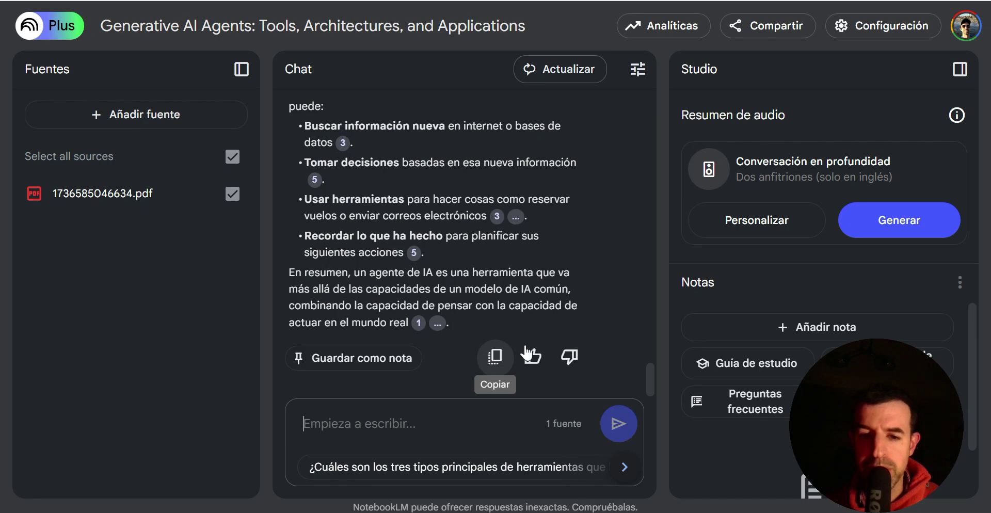
Inspect the conversation style and response length options in the chat configuration, then close it without saving.
scroll(568, 207, "up", 5)
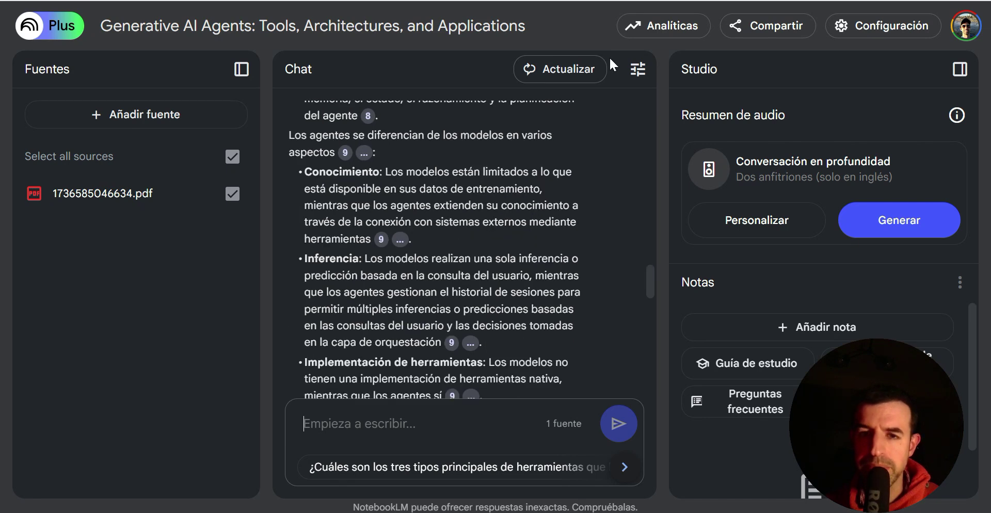
left_click(631, 67)
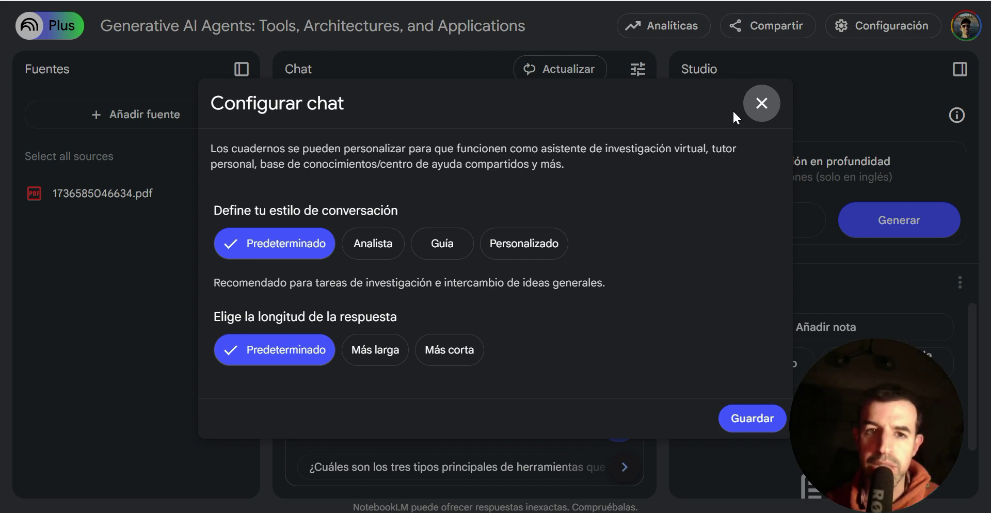
left_click(761, 105)
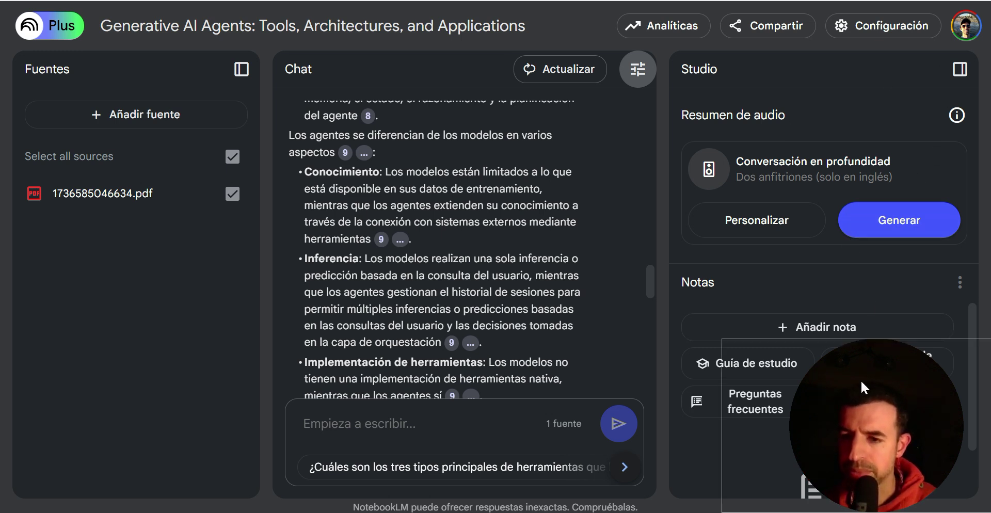
Generate a summary document (Documento de resumen) of the PDF source as a new note.
left_click_drag(860, 380, 599, 370)
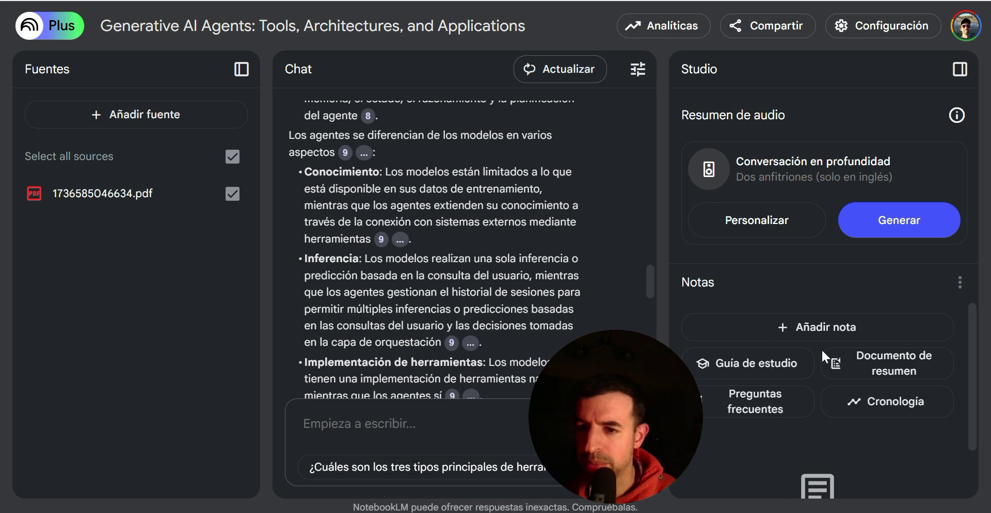
left_click(882, 364)
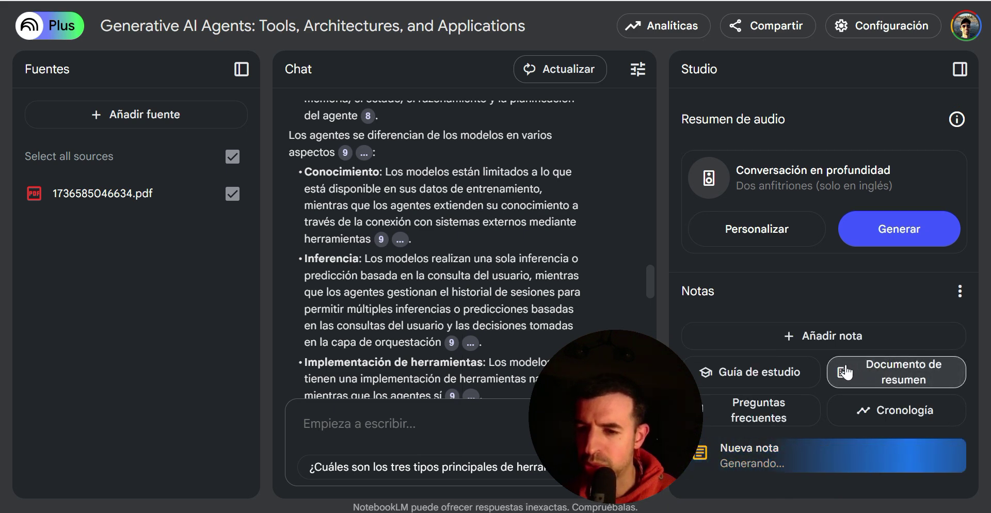
left_click_drag(655, 388, 132, 388)
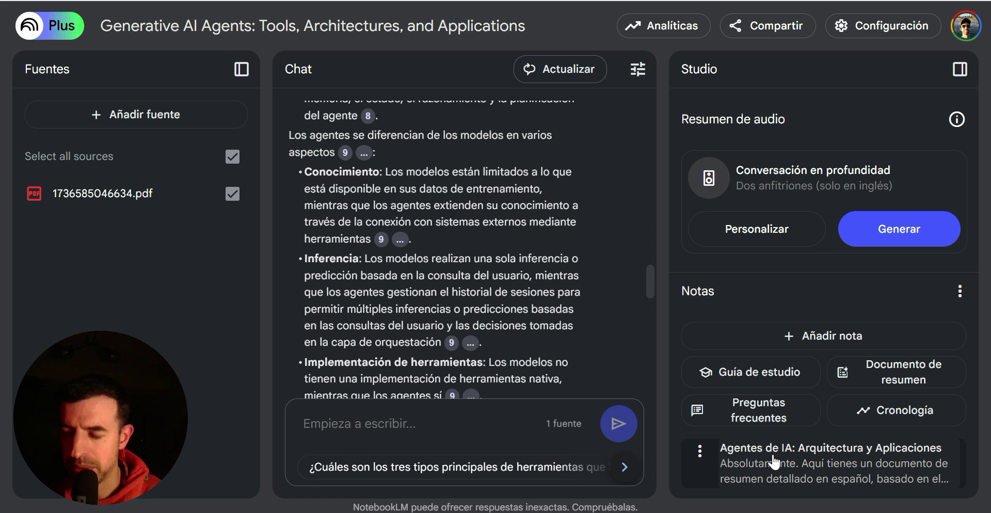
Open the generated summary note on AI agents and read it through to its conclusion.
left_click(775, 457)
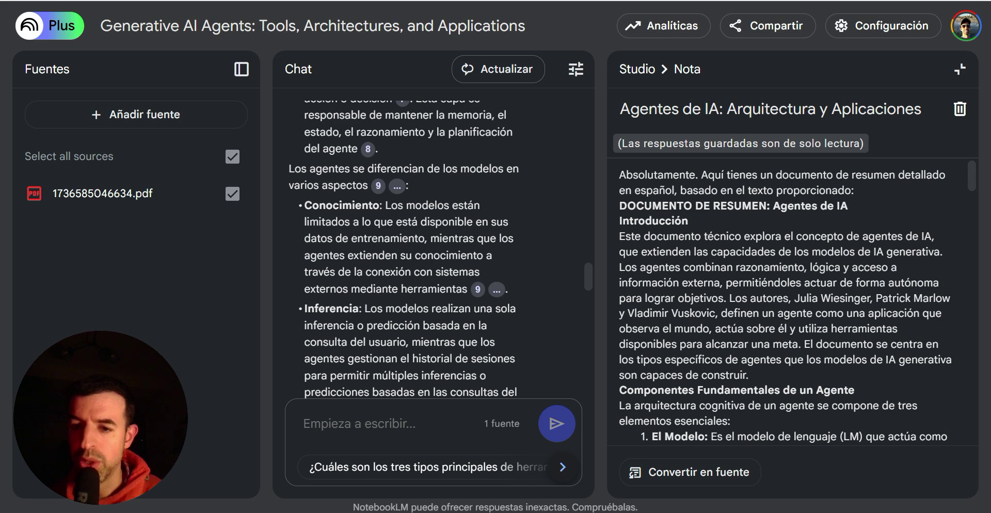
scroll(785, 302, "down", 6)
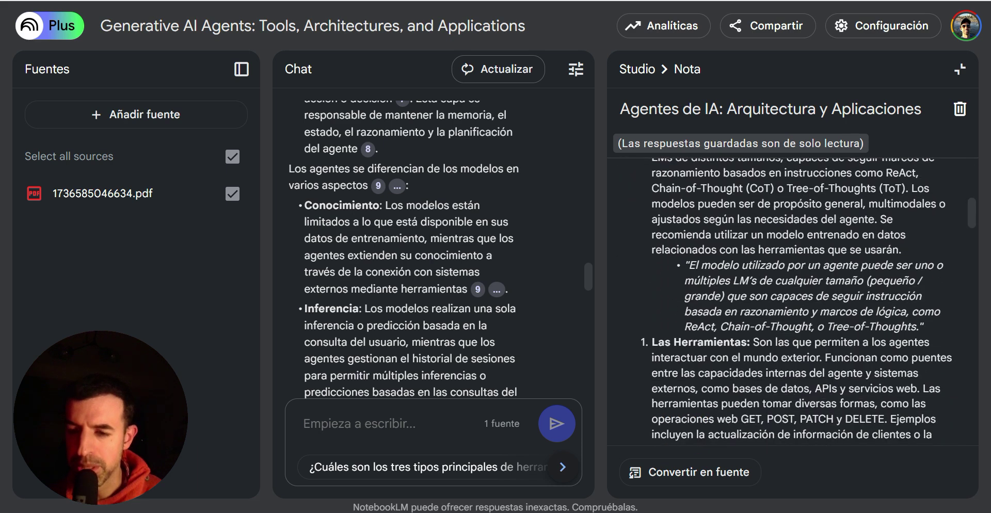
scroll(785, 302, "down", 10)
scroll(785, 302, "down", 5)
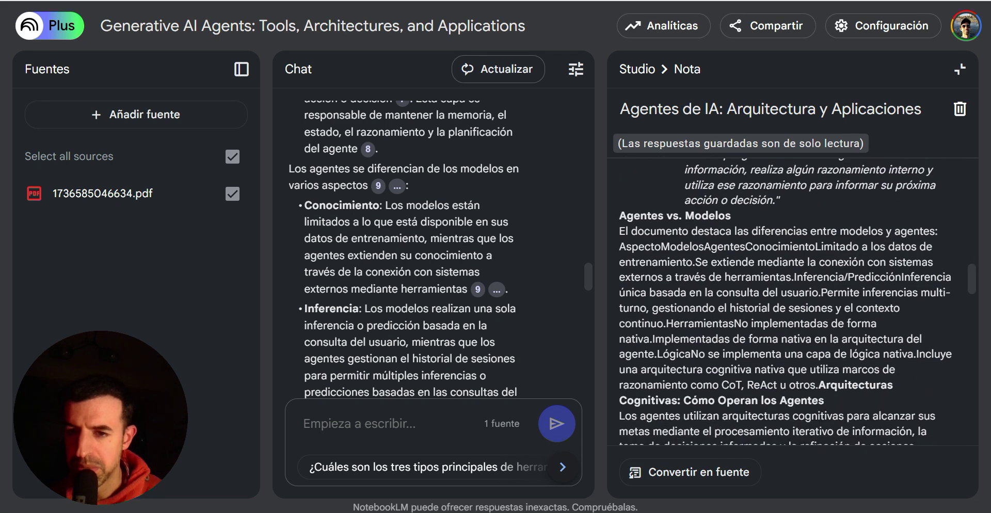
scroll(785, 302, "down", 6)
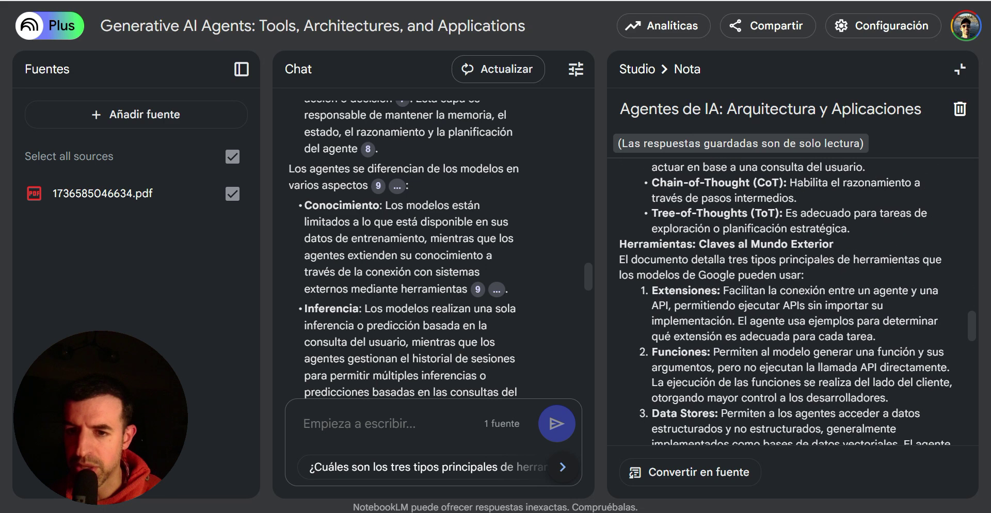
scroll(785, 302, "down", 5)
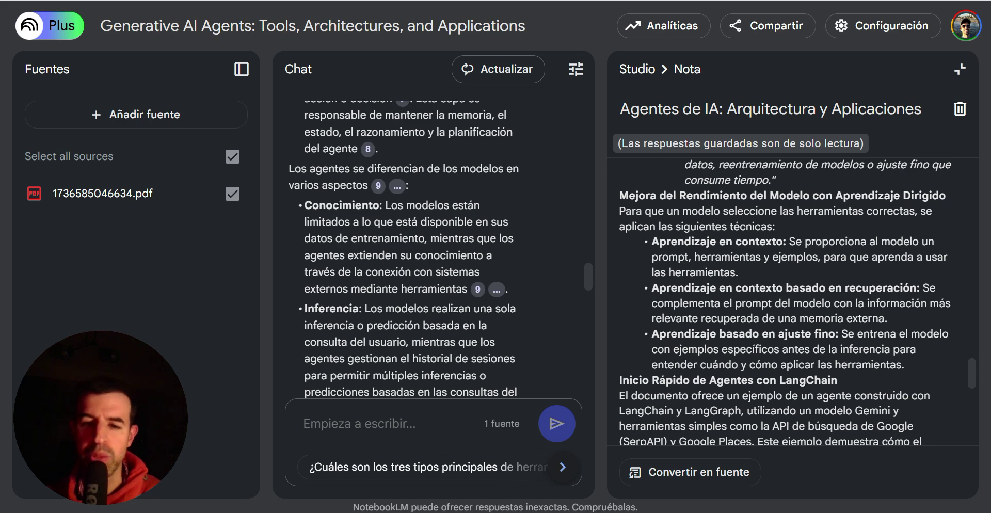
scroll(785, 302, "down", 4)
scroll(785, 302, "down", 5)
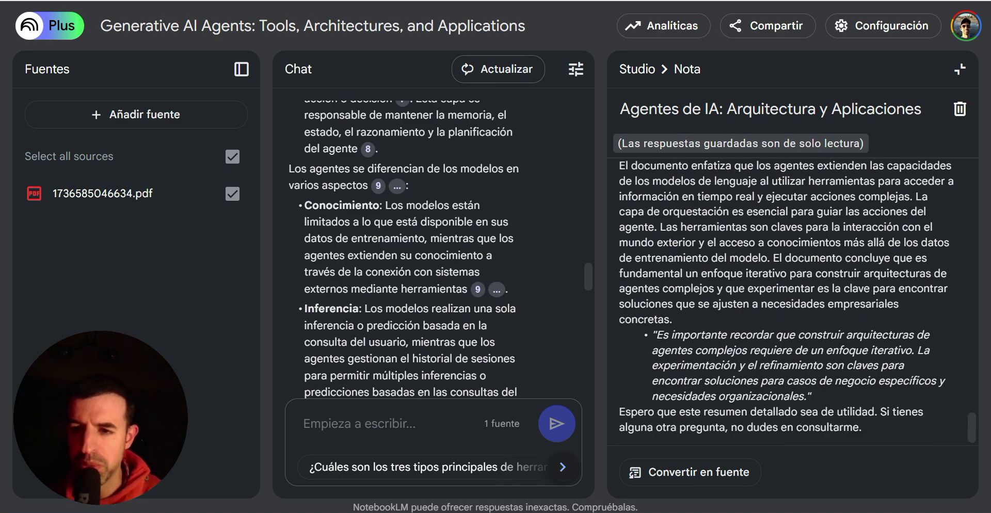
Return to the start of the summary note, close it, and read the information notes about audio summaries (Resumen de audio).
scroll(785, 302, "up", 15)
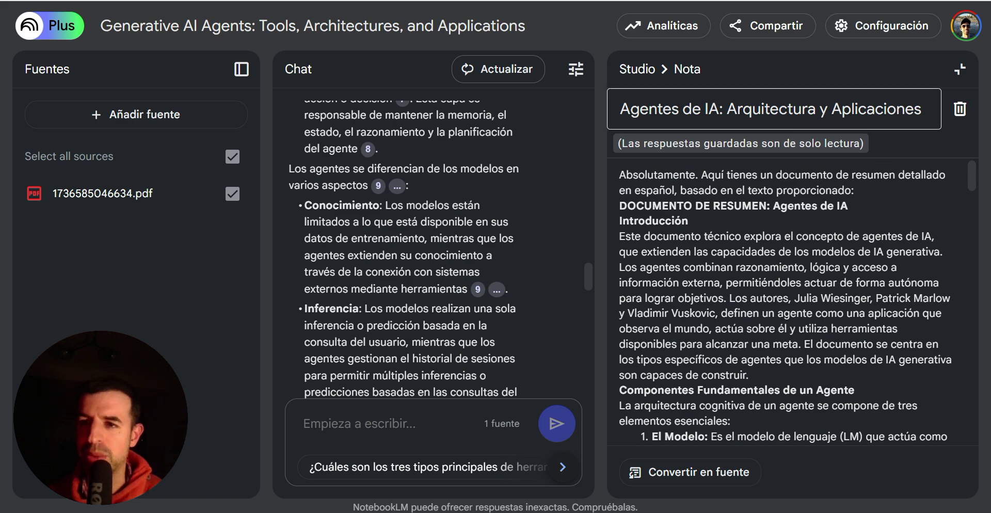
left_click(957, 75)
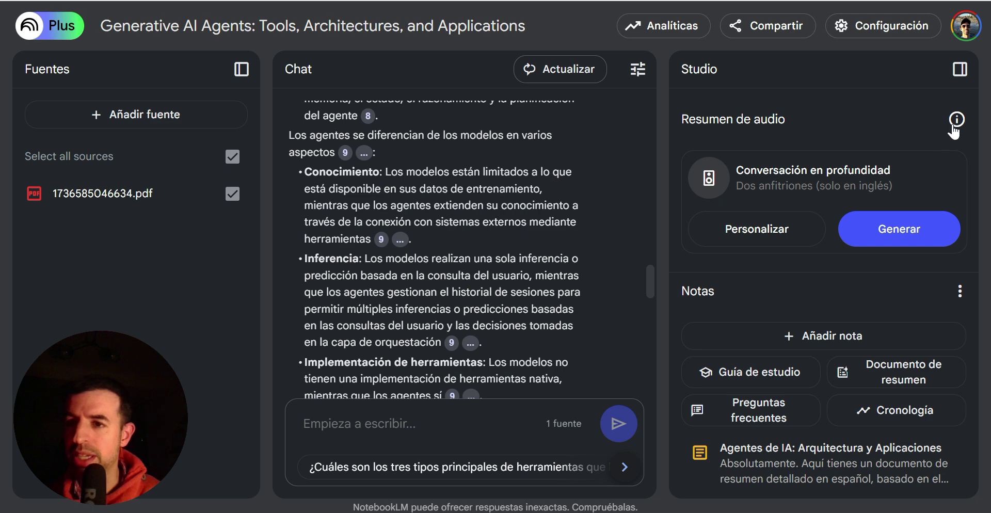
mouse_move(957, 130)
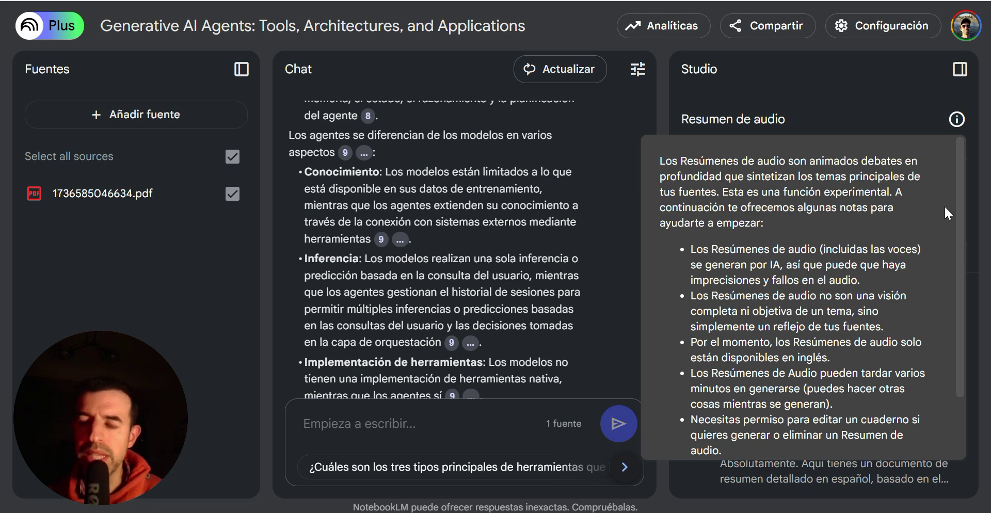
scroll(948, 213, "down", 2)
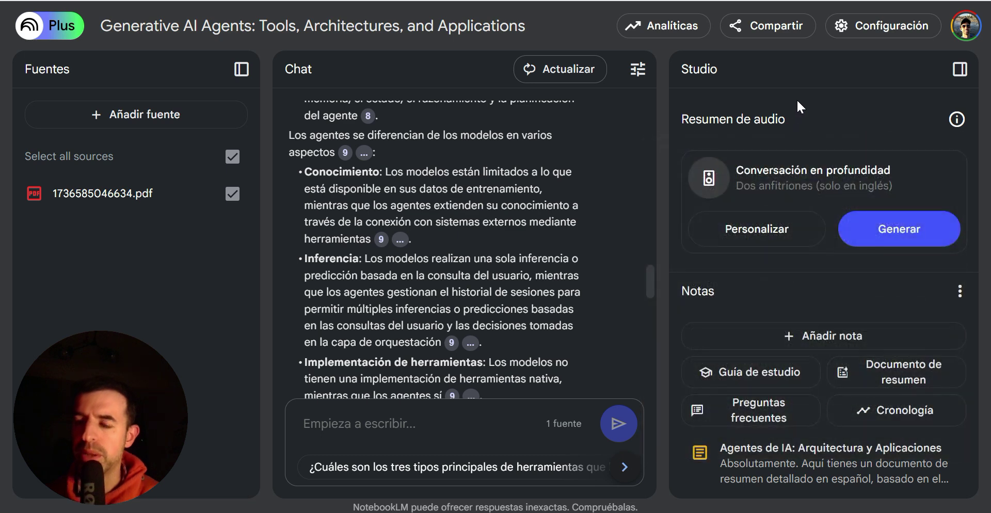
Check the audio summary's customization options, close them without instructions, and generate the in-depth conversation with two hosts.
left_click(818, 229)
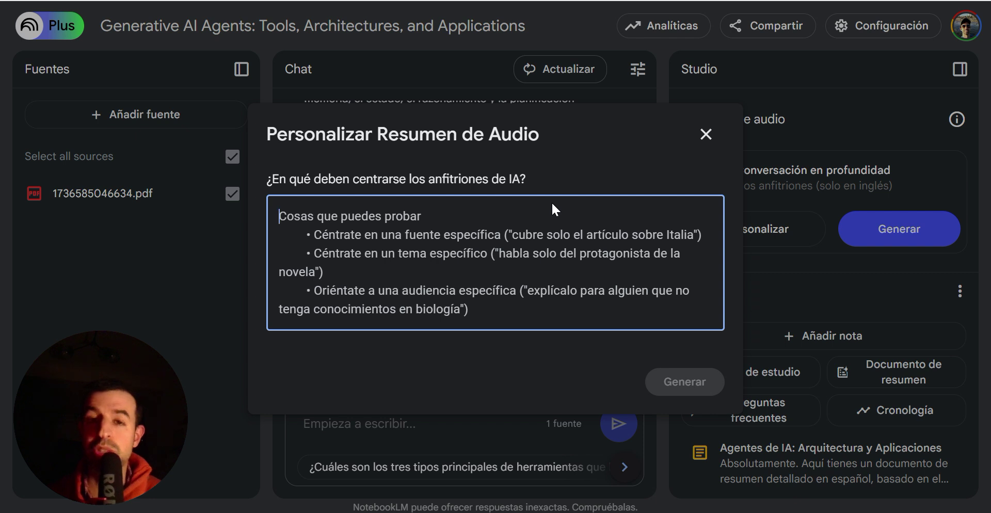
left_click(706, 135)
left_click(885, 217)
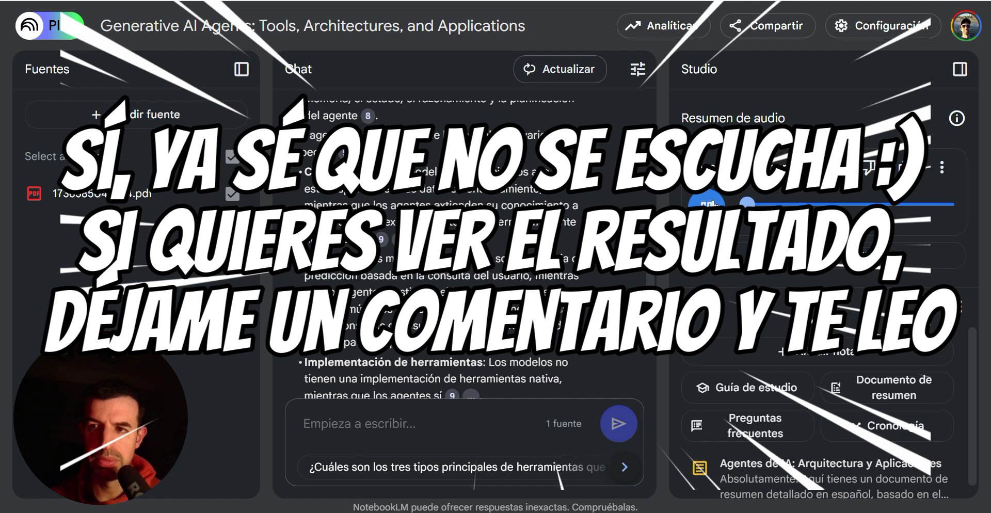
Play the generated audio summary briefly, pause it, and set playback back to the beginning.
left_click(711, 203)
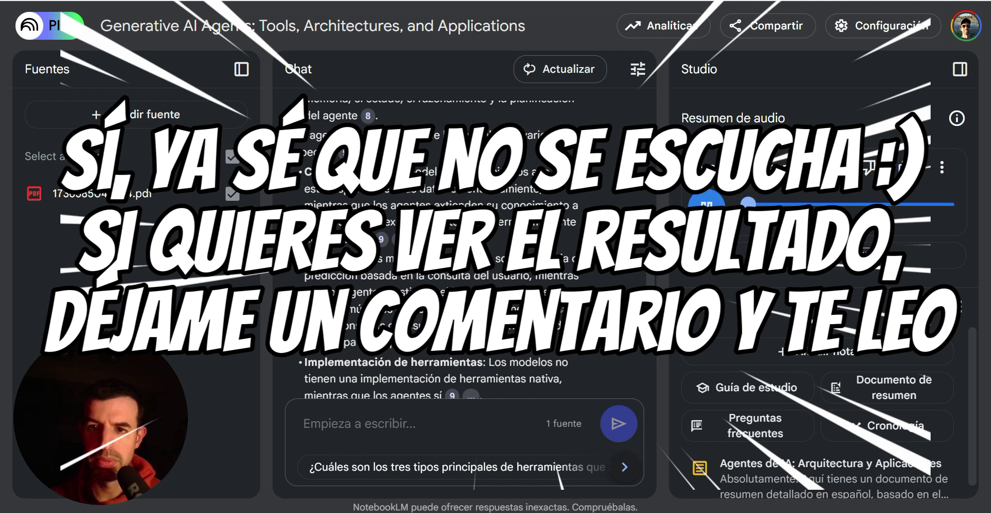
left_click(707, 206)
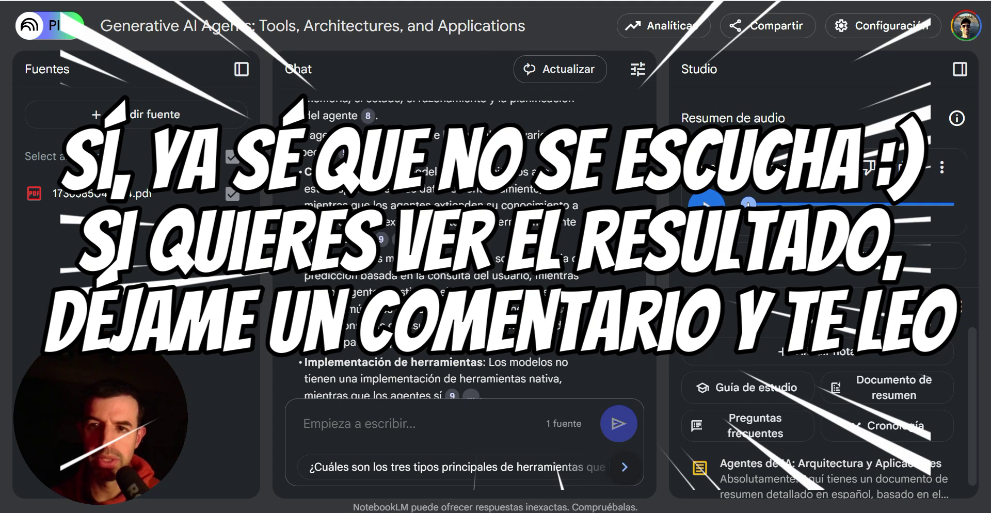
left_click(746, 206)
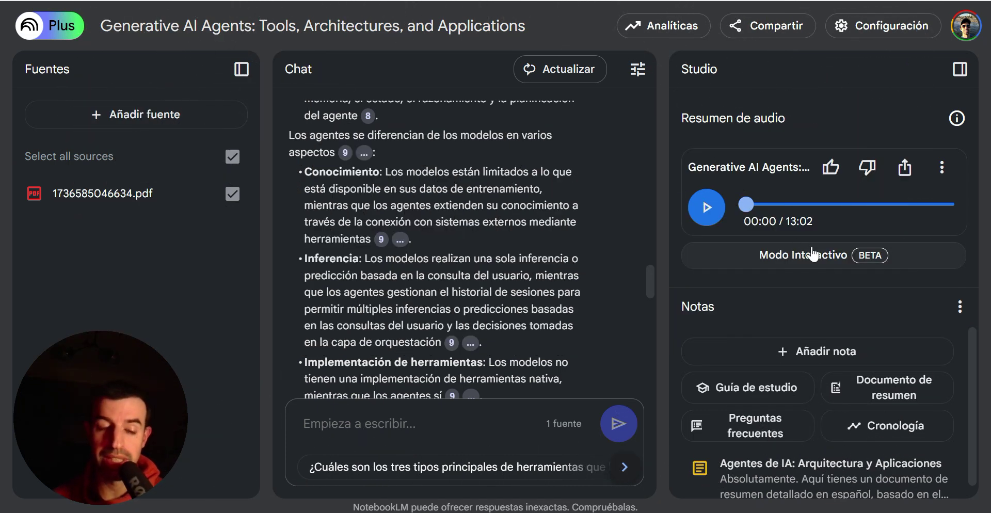
Open the audio summary's interactive mode (Modo Interactivo), read its usage notes, and return to the Studio overview.
left_click(813, 255)
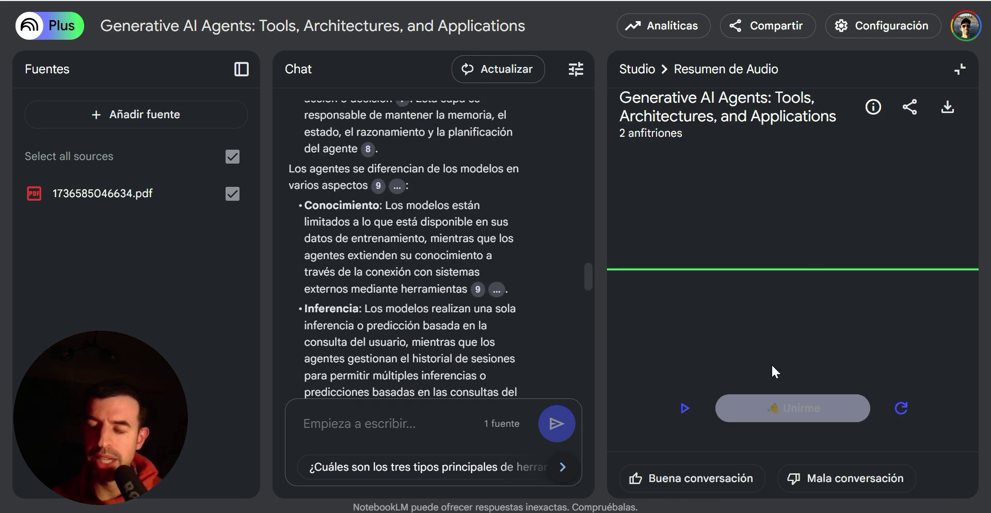
left_click(873, 111)
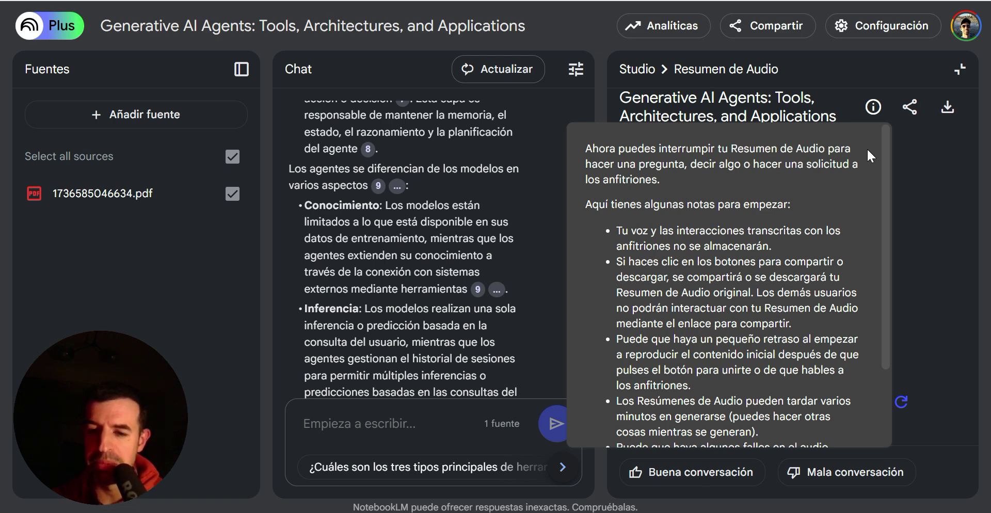
scroll(868, 237, "down", 3)
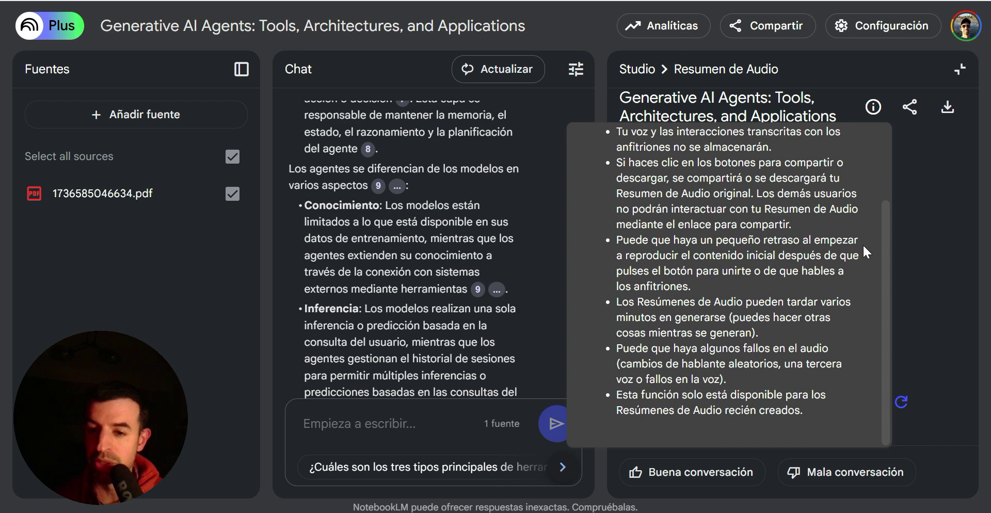
left_click(921, 196)
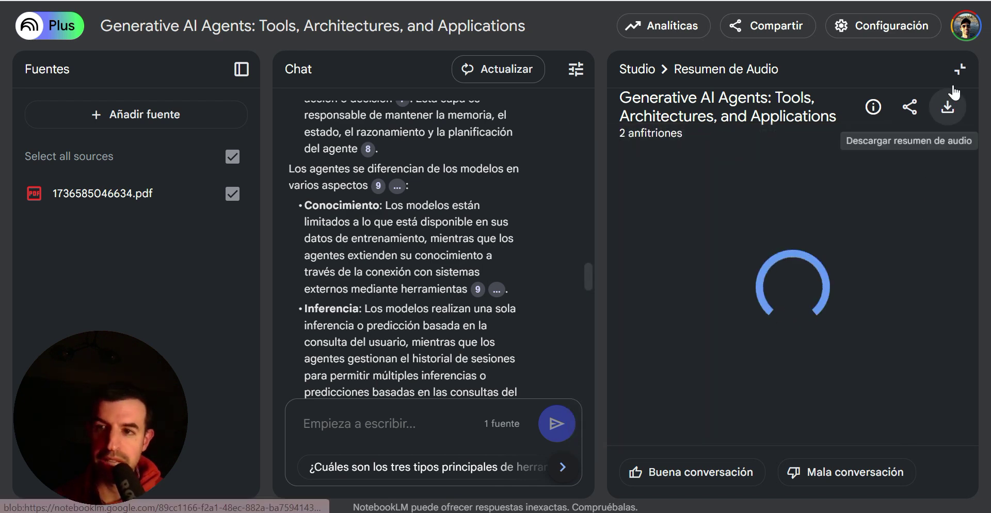
left_click(960, 70)
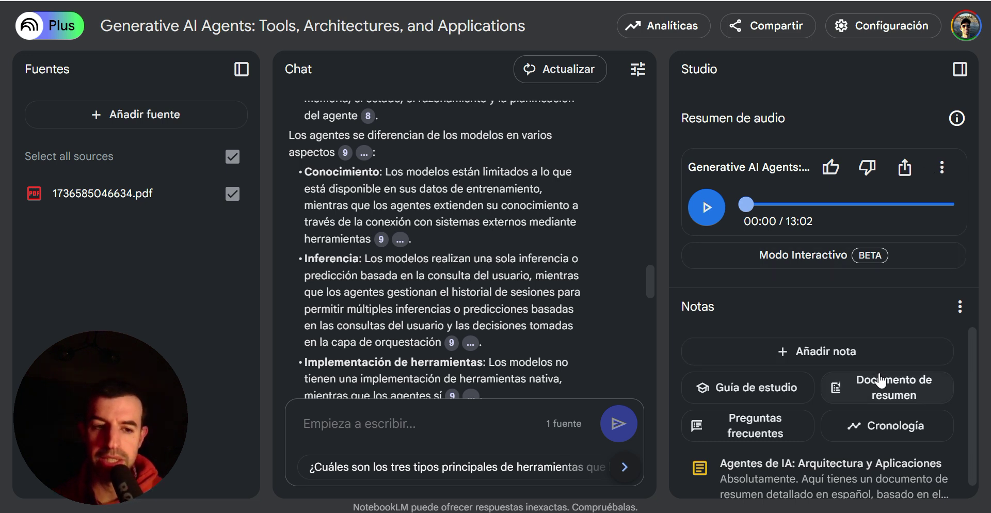
Generate a frequently asked questions note (Preguntas frecuentes) from the PDF source.
left_click(789, 438)
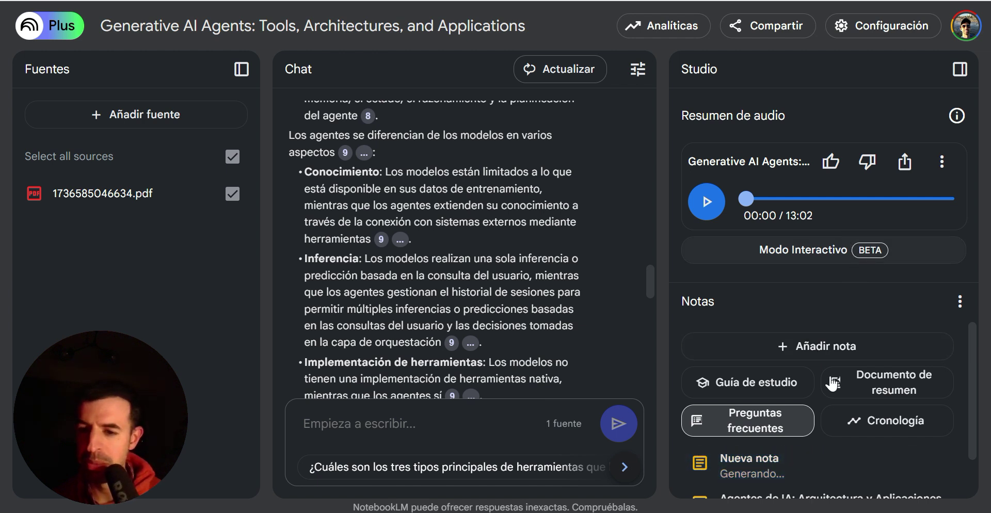
scroll(828, 397, "down", 1)
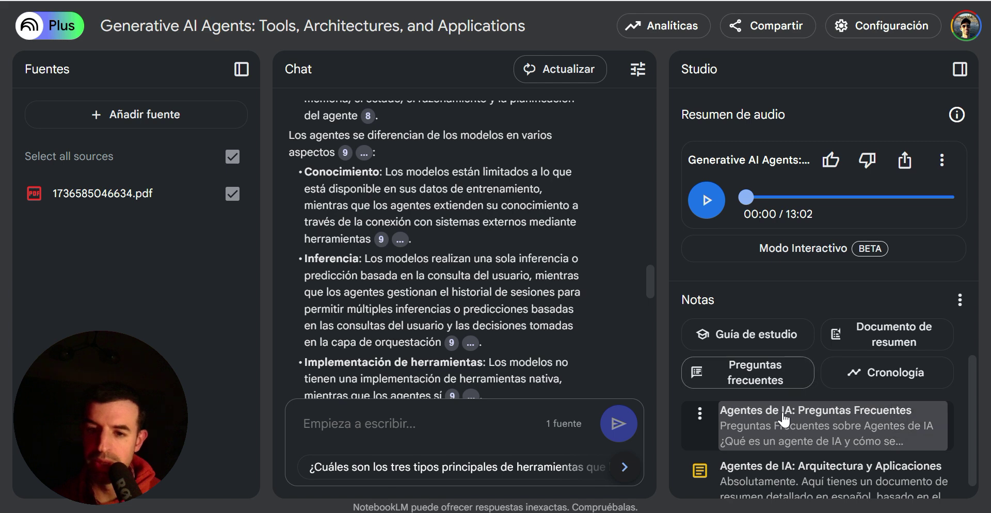
Read the note "Agentes de IA: Preguntas Frecuentes" through to its last answer, close it, and bring the Studio overview back.
left_click(785, 419)
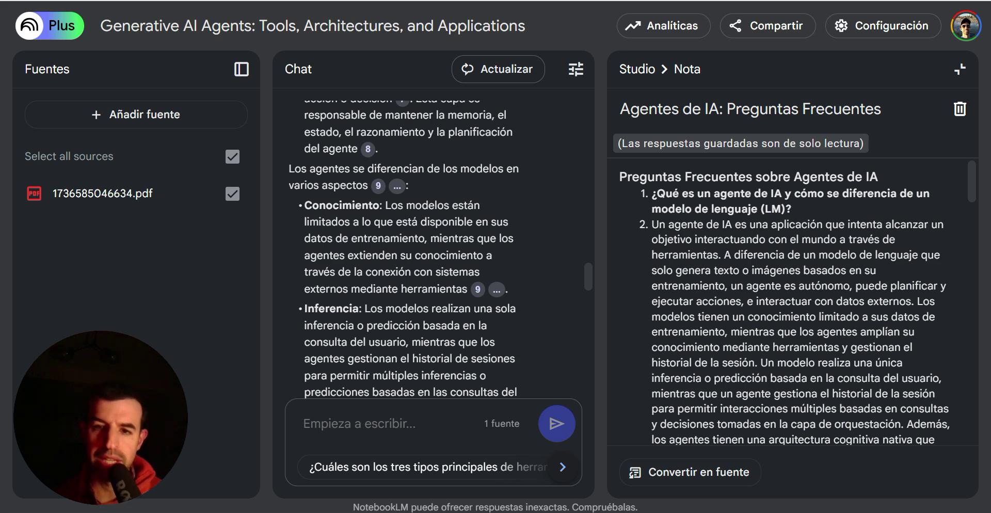
scroll(791, 302, "down", 5)
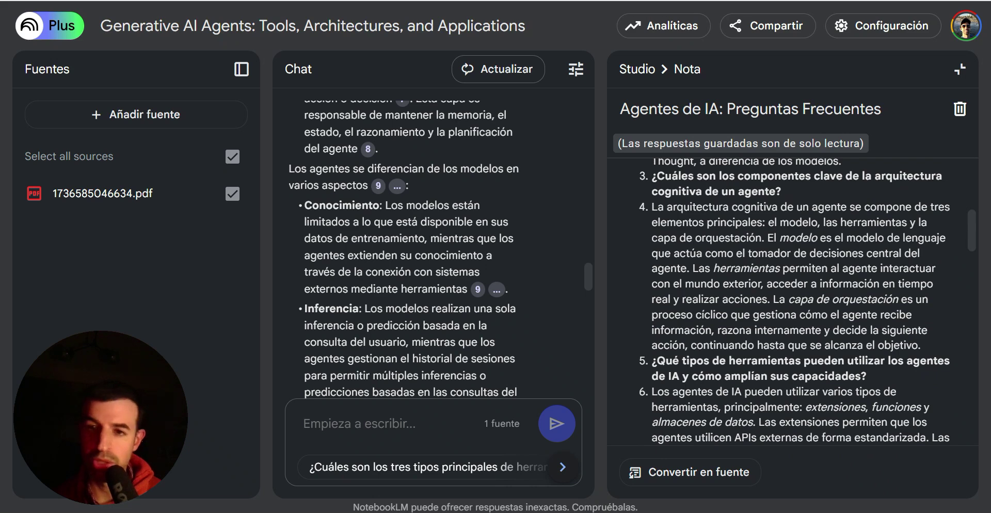
scroll(790, 302, "up", 6)
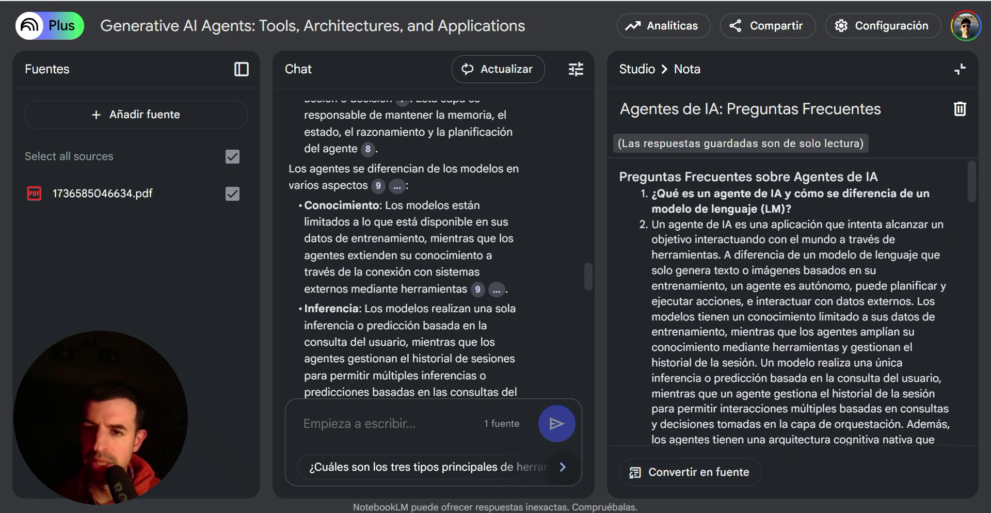
scroll(791, 302, "down", 5)
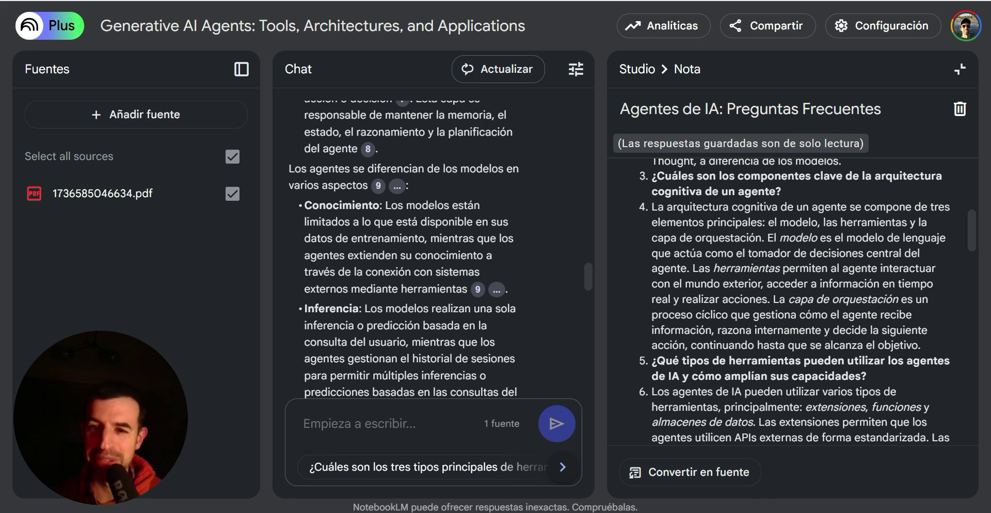
scroll(790, 302, "down", 2)
scroll(790, 302, "down", 2)
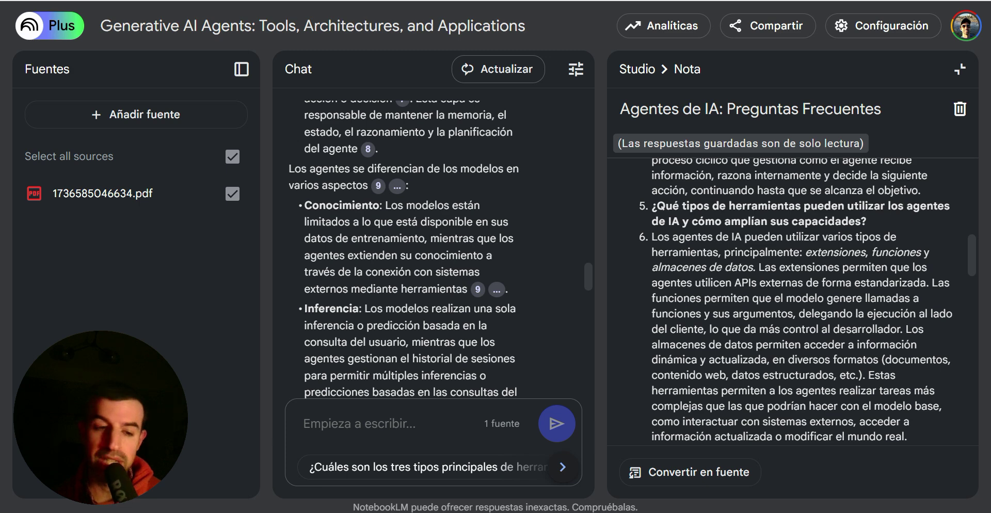
scroll(790, 302, "down", 3)
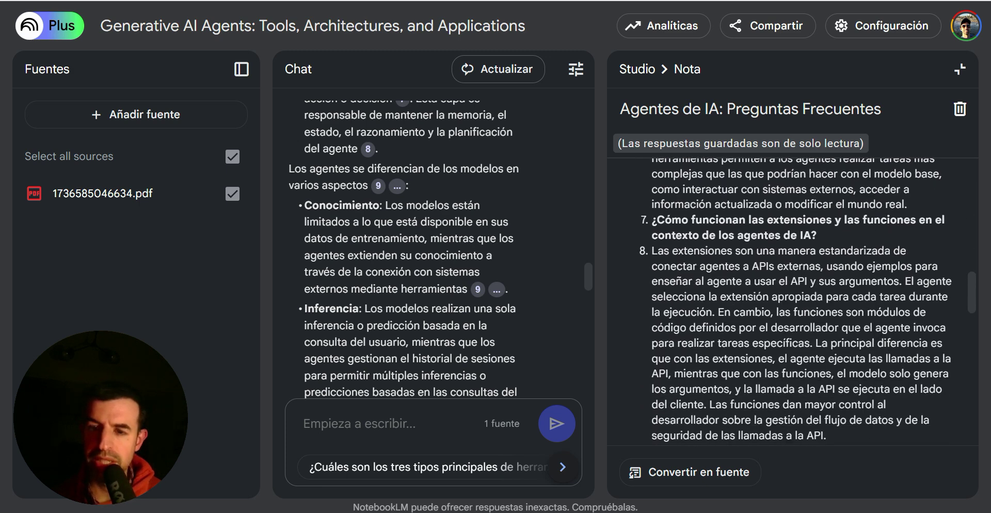
scroll(790, 302, "down", 3)
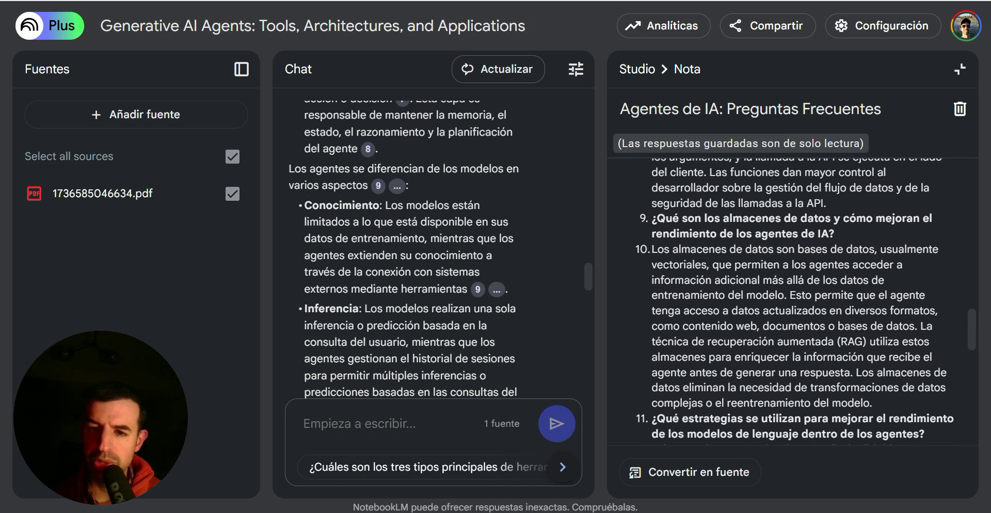
scroll(791, 302, "down", 2)
scroll(790, 302, "down", 3)
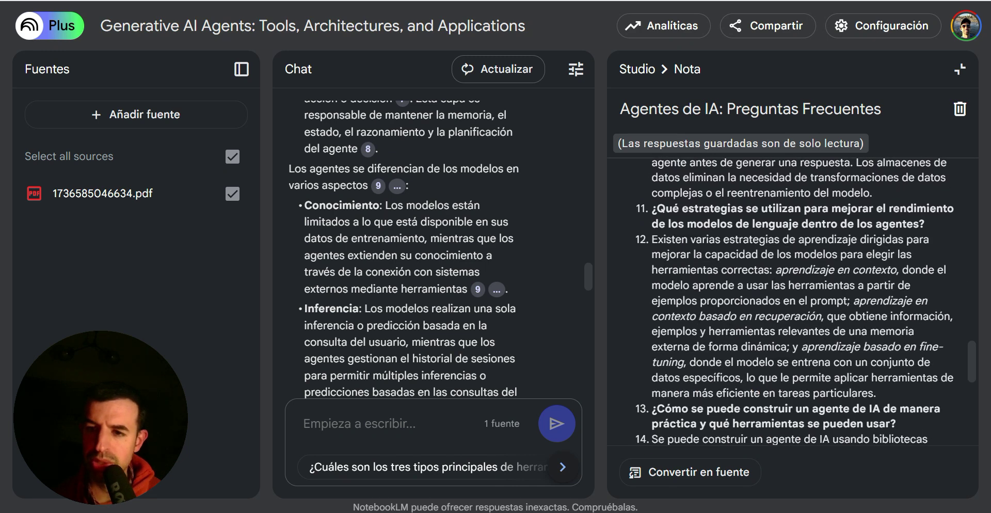
scroll(790, 302, "down", 2)
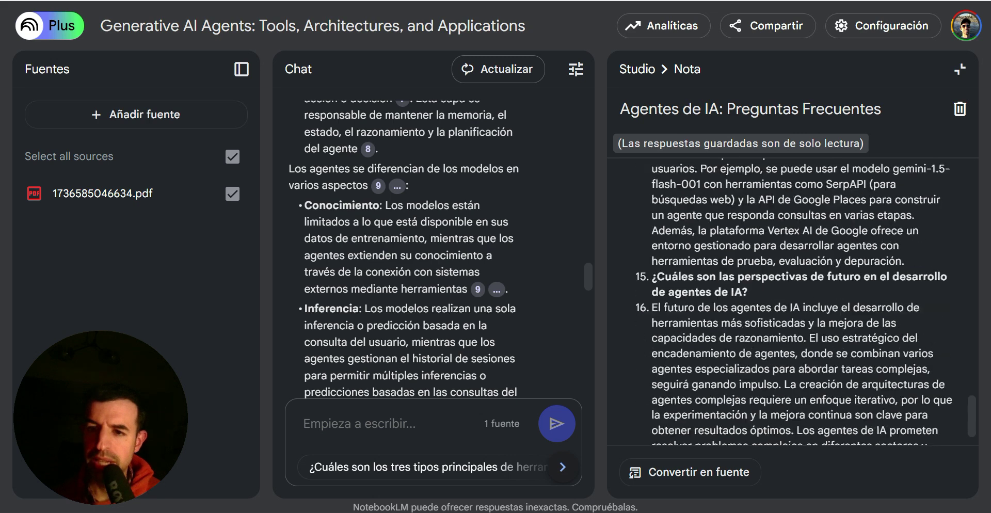
scroll(790, 303, "down", 1)
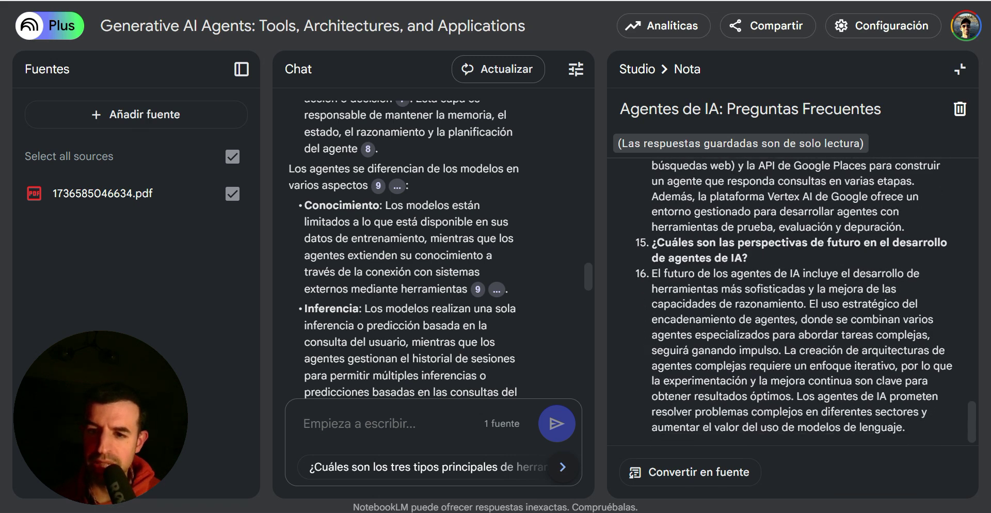
scroll(790, 302, "up", 20)
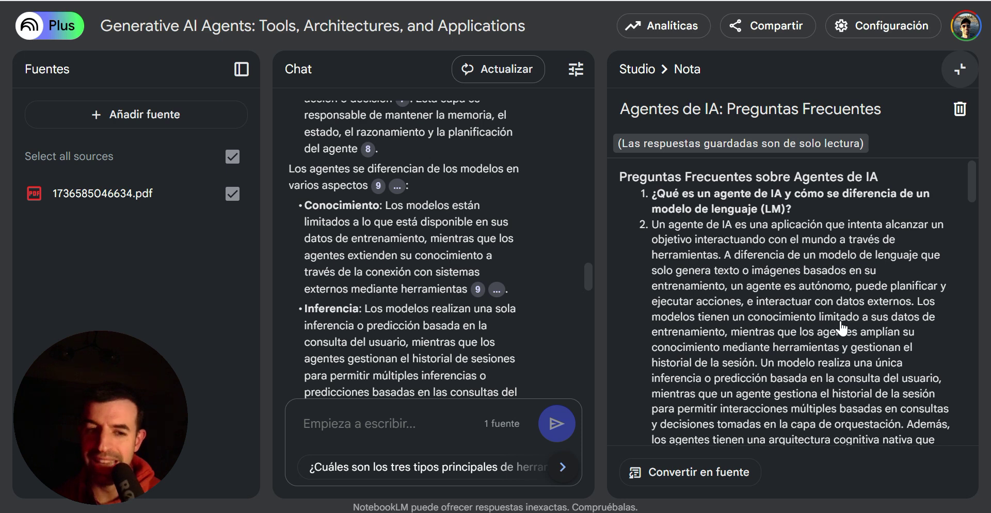
left_click(957, 80)
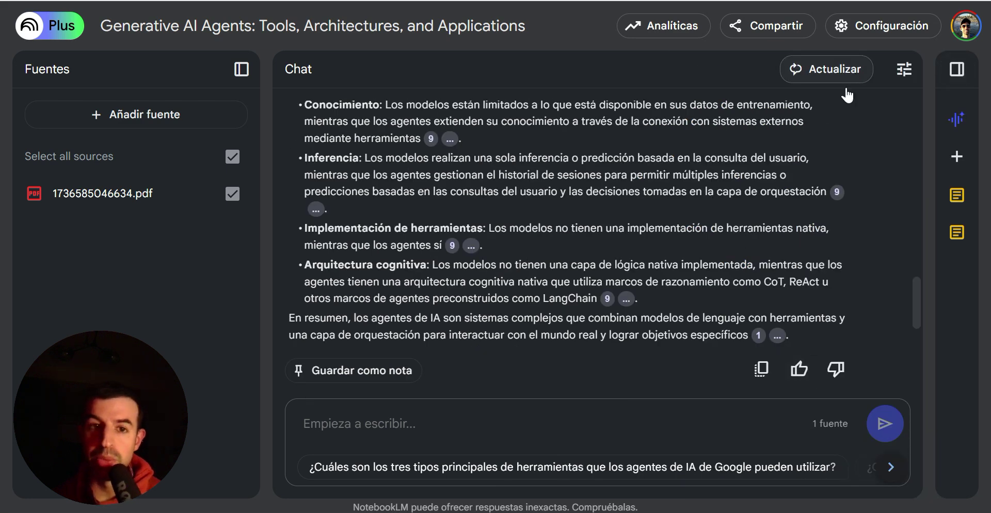
left_click(959, 70)
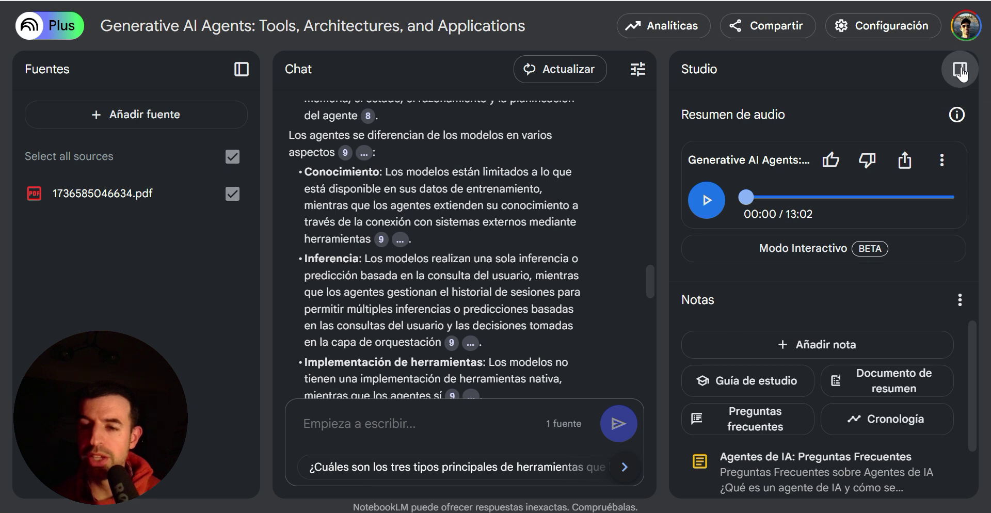